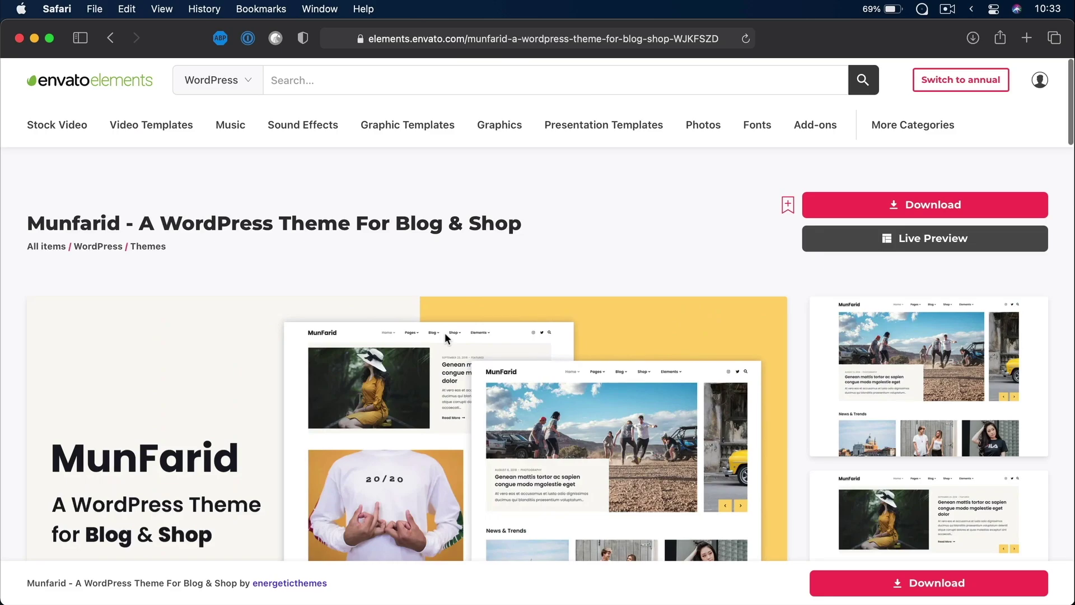
scroll(446, 336, down, 5)
scroll(444, 332, down, 3)
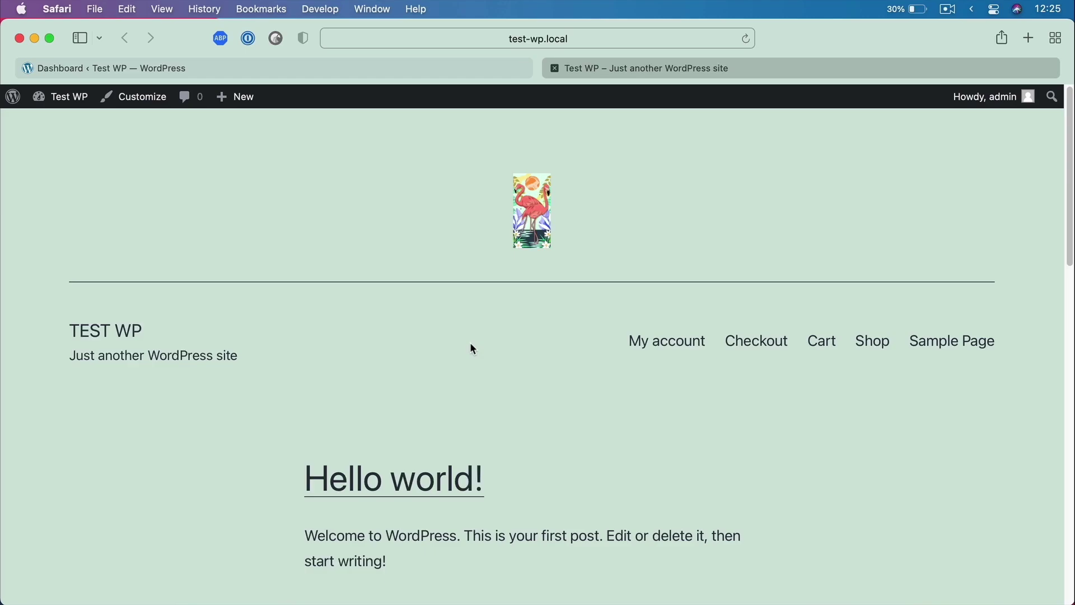
Open the Widgets editor from the Test WP site's admin dashboard
click(343, 68)
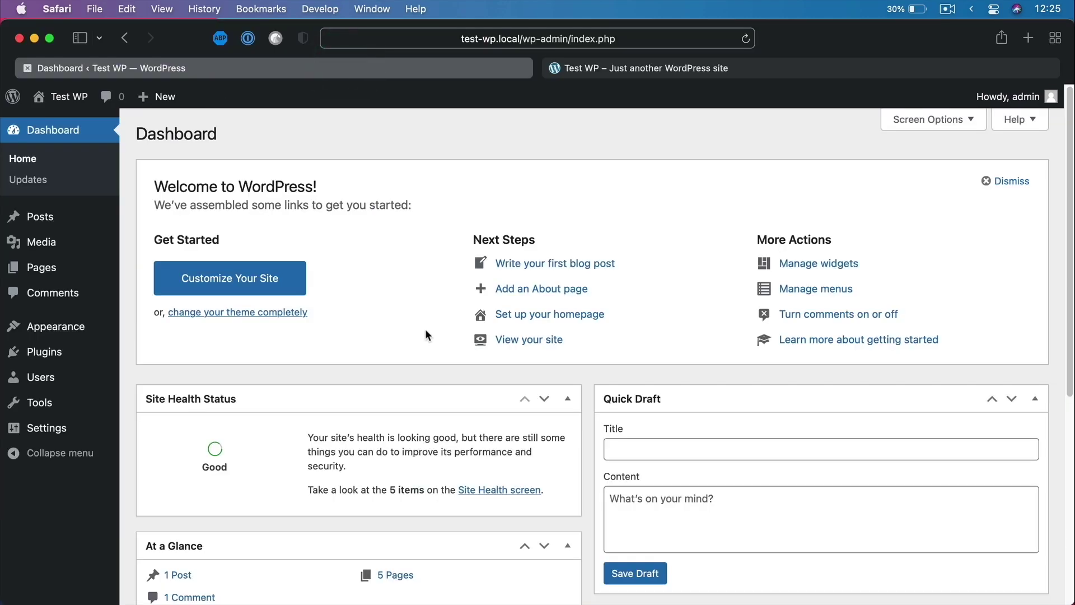
mouse_move(56, 326)
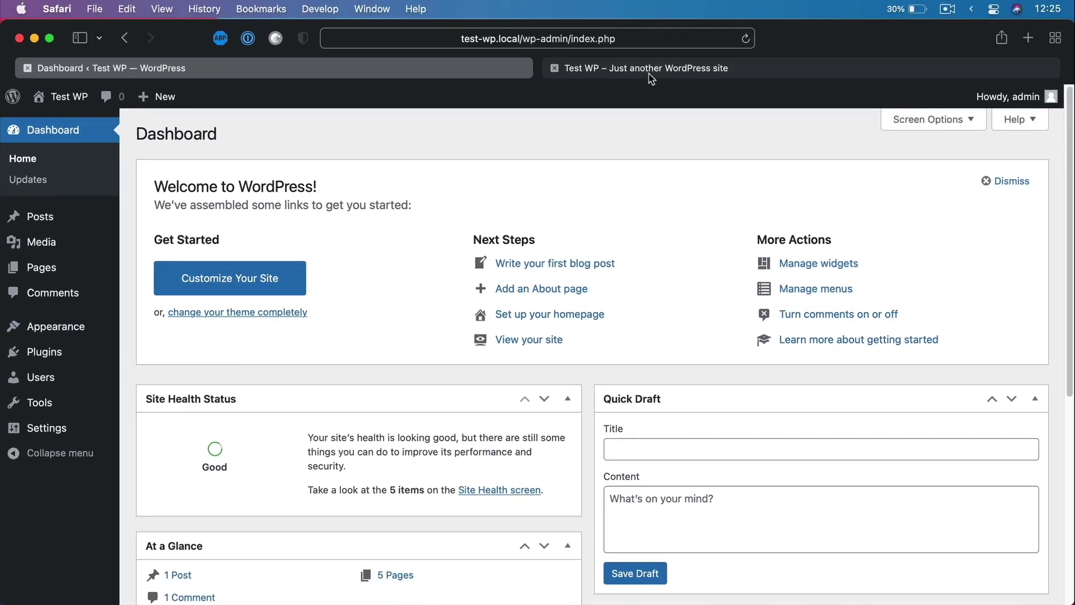
click(831, 6)
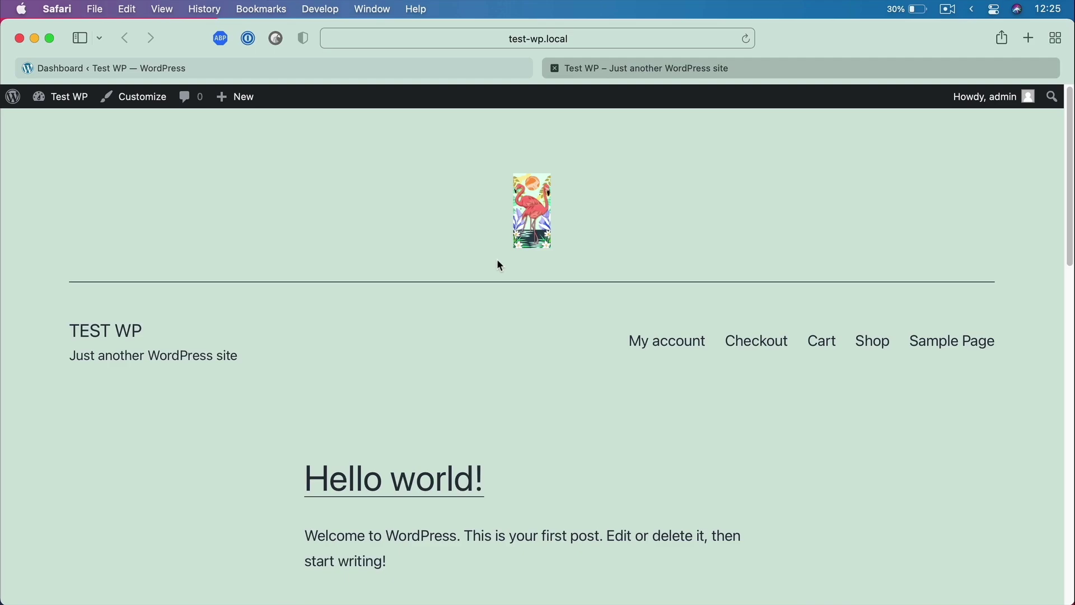
mouse_move(77, 100)
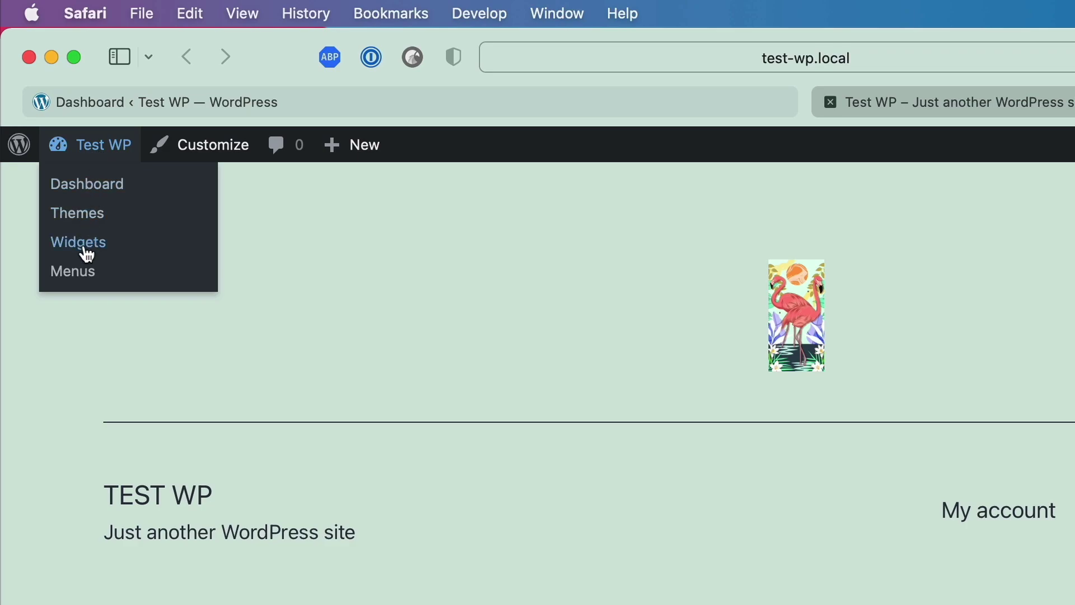
click(421, 93)
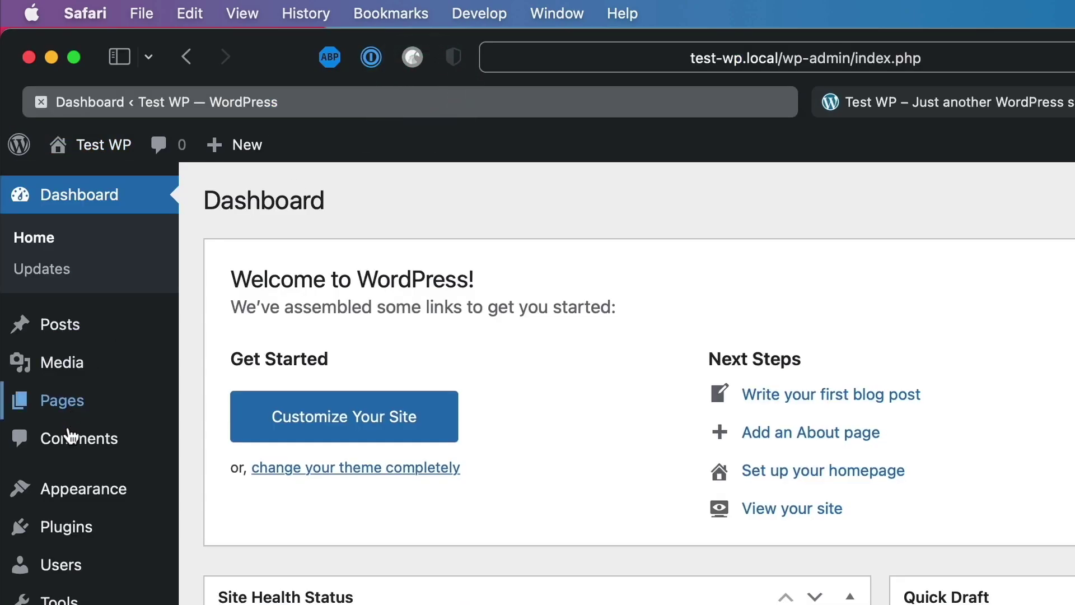
mouse_move(77, 490)
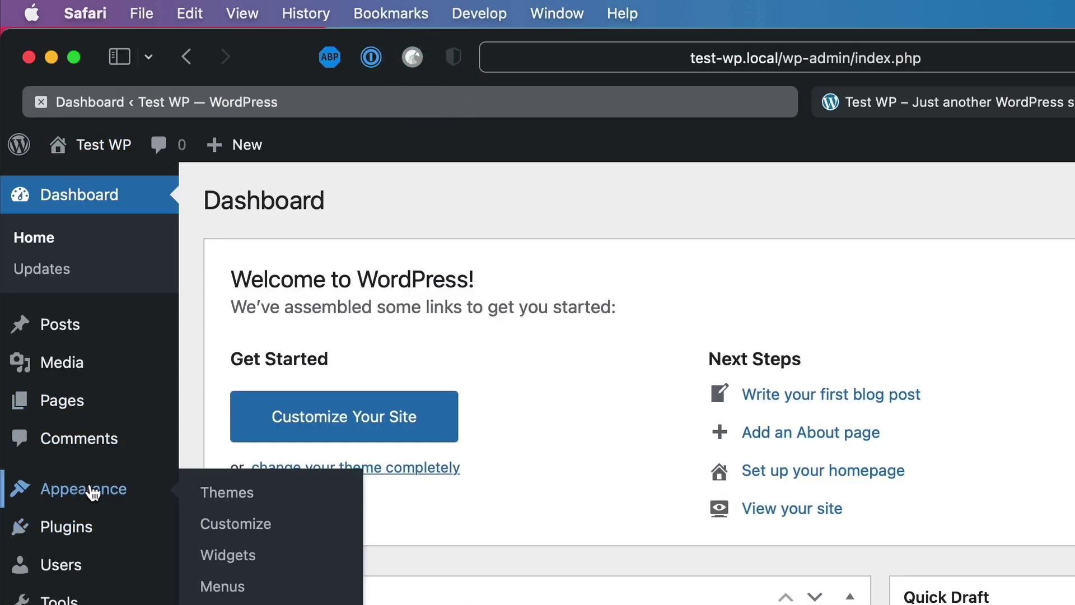
click(255, 555)
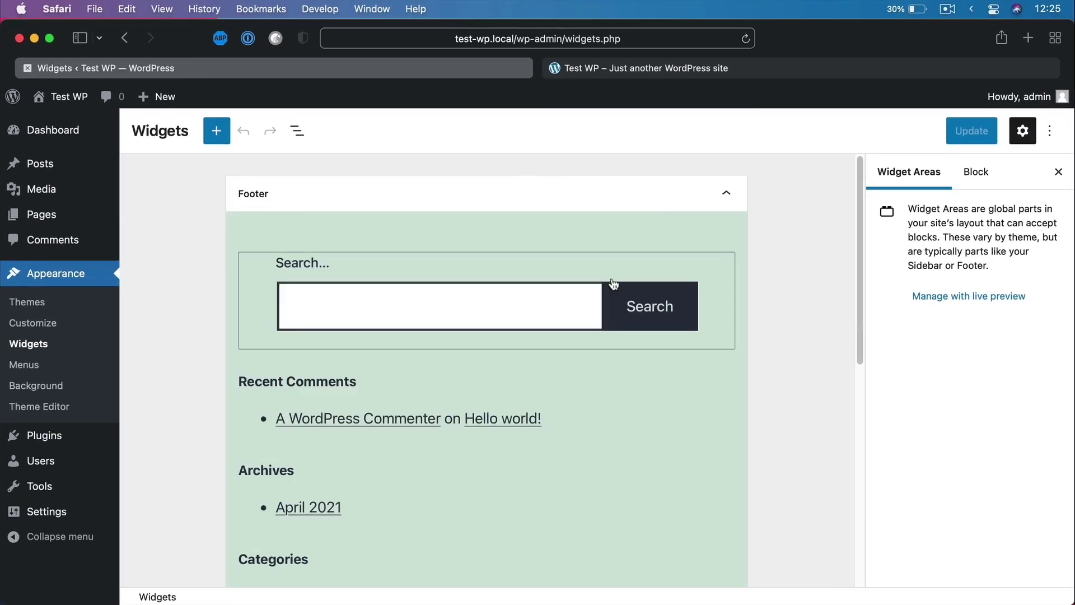
Examine the blocks in the Footer widget area, including collapsing and expanding the area and viewing the Search widget's settings
scroll(472, 482, down, 10)
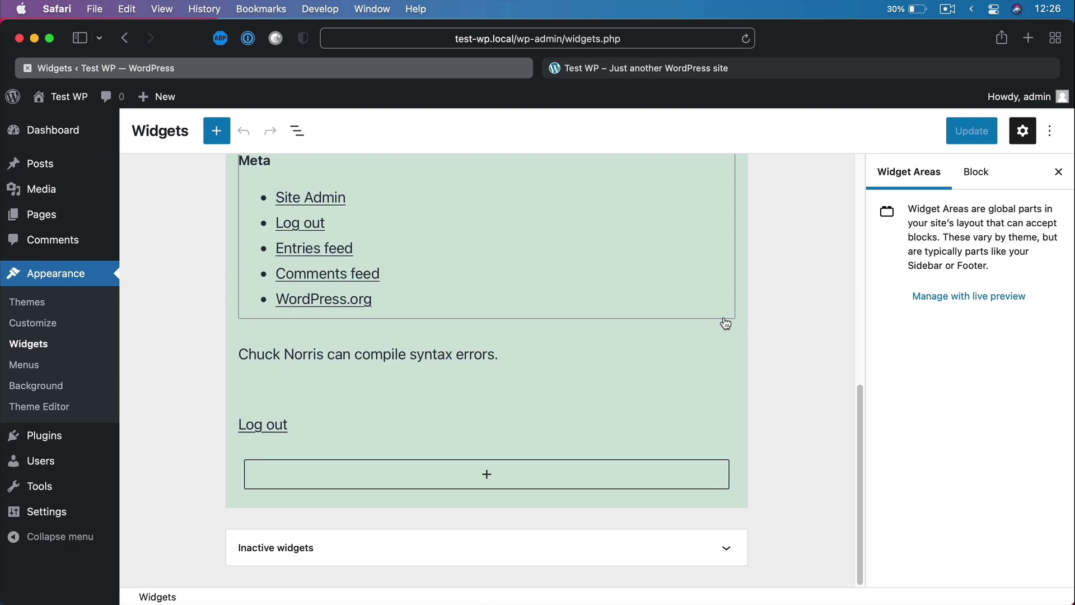
scroll(540, 341, up, 10)
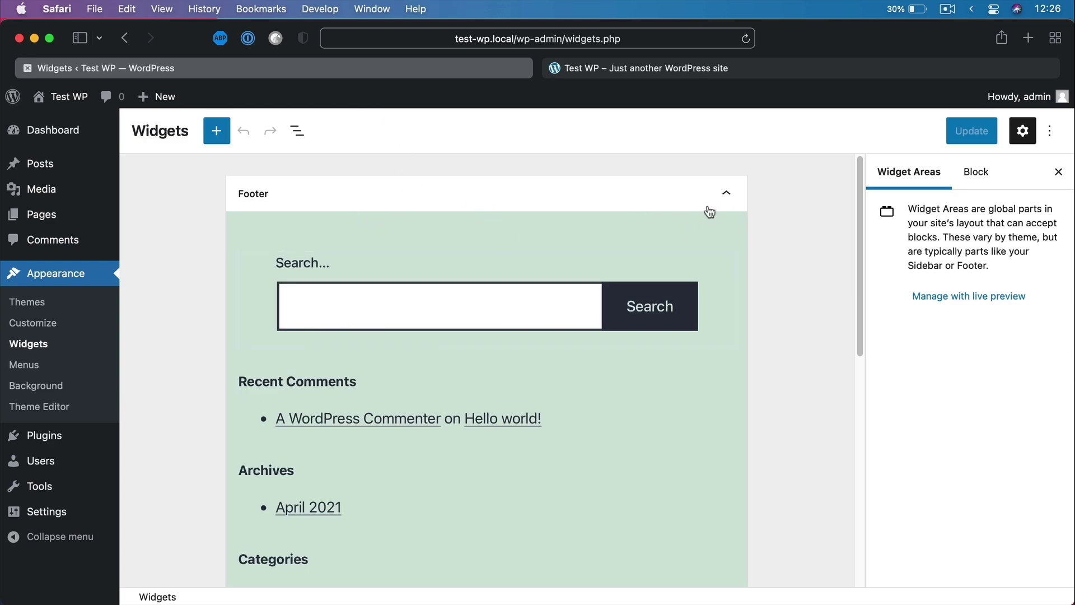
click(278, 201)
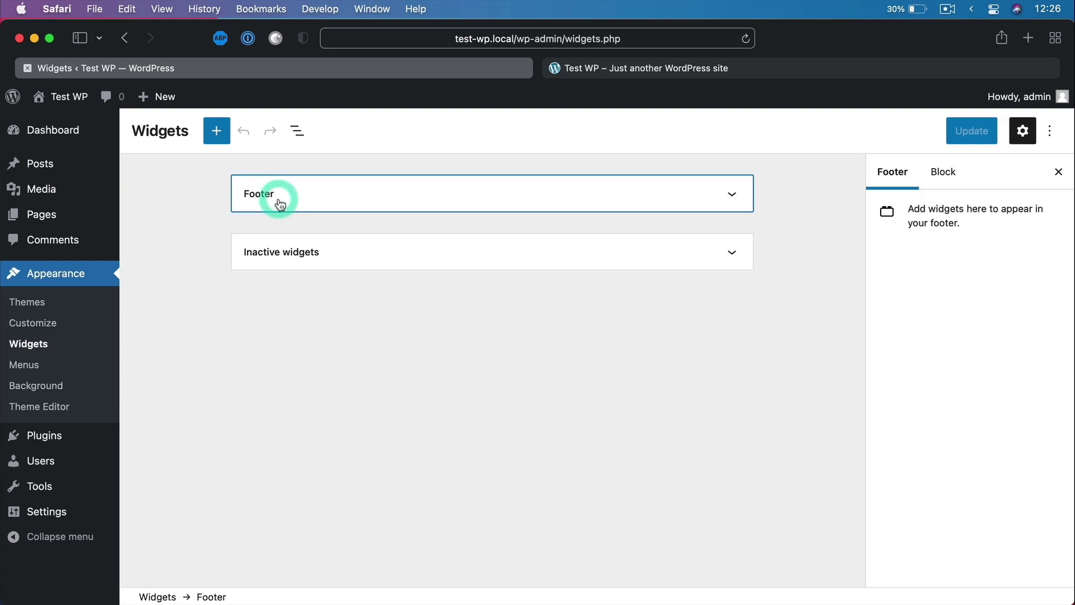
click(604, 193)
click(599, 185)
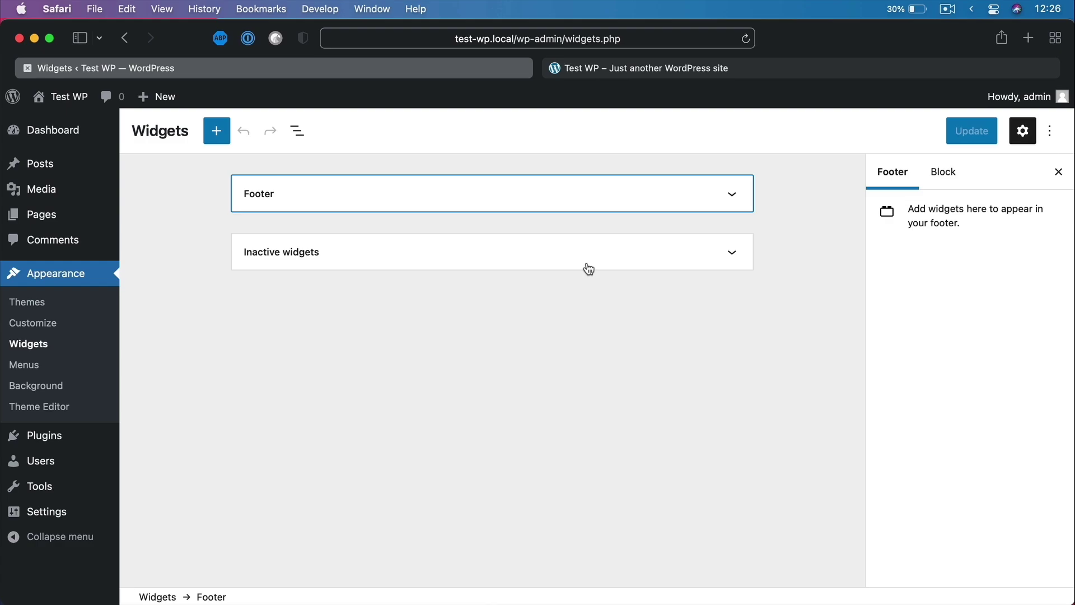
click(593, 201)
click(361, 281)
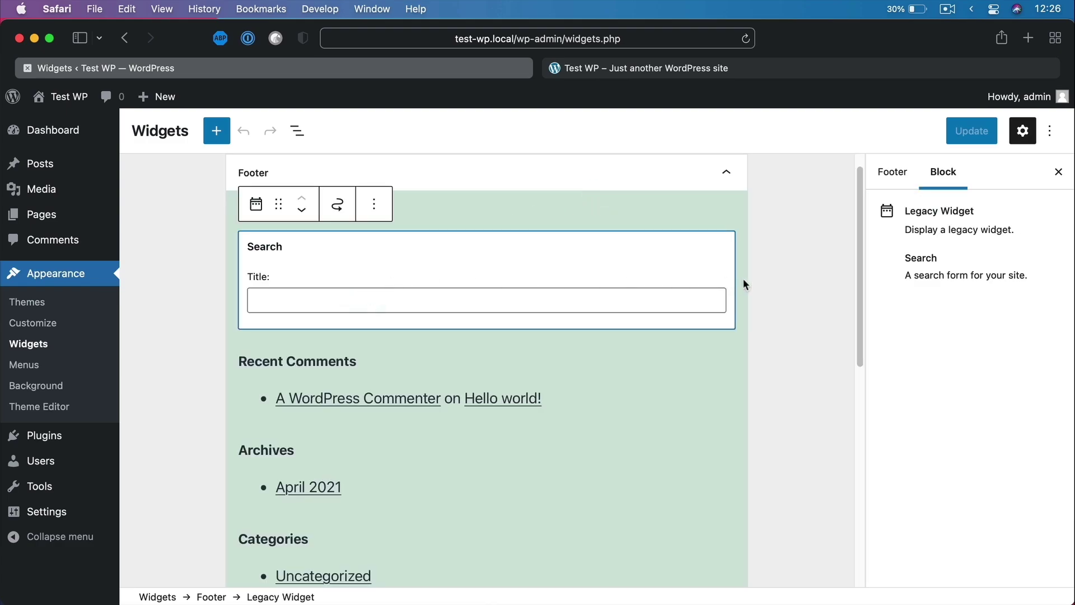
click(793, 283)
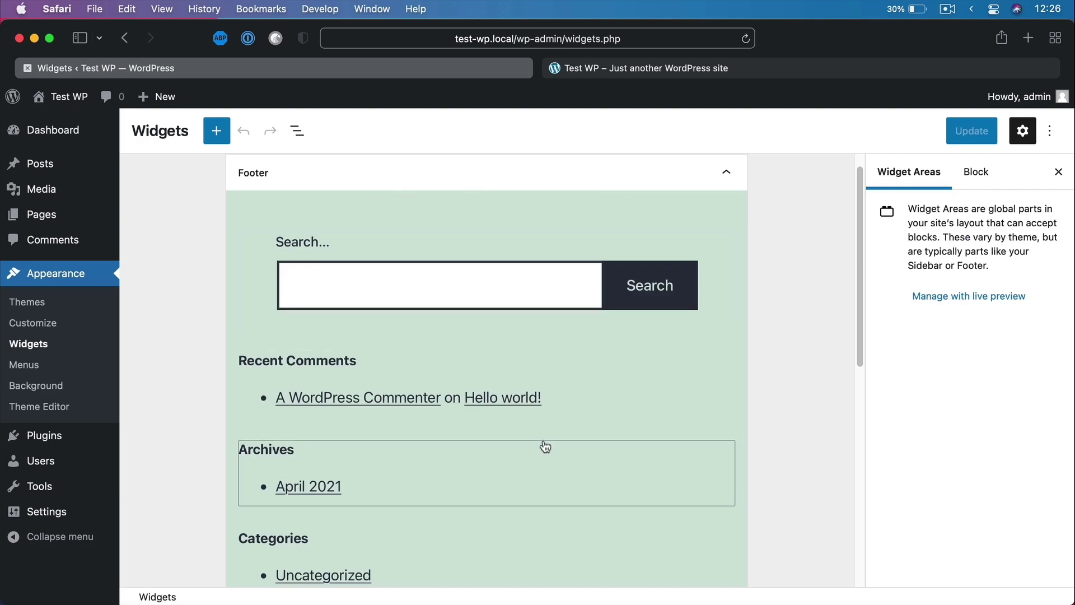
scroll(550, 400, down, 3)
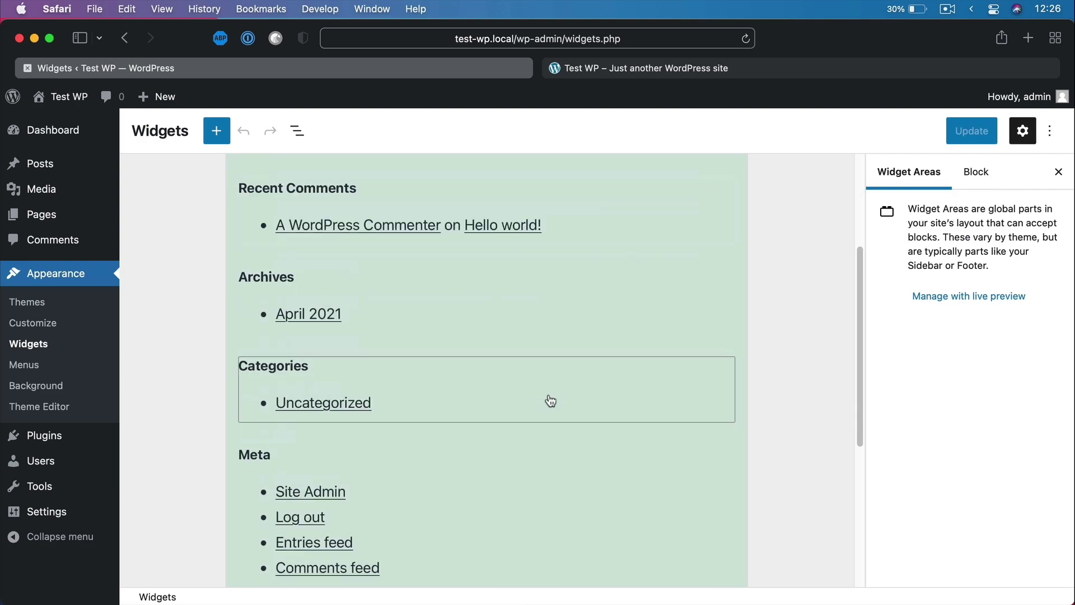
scroll(550, 400, down, 5)
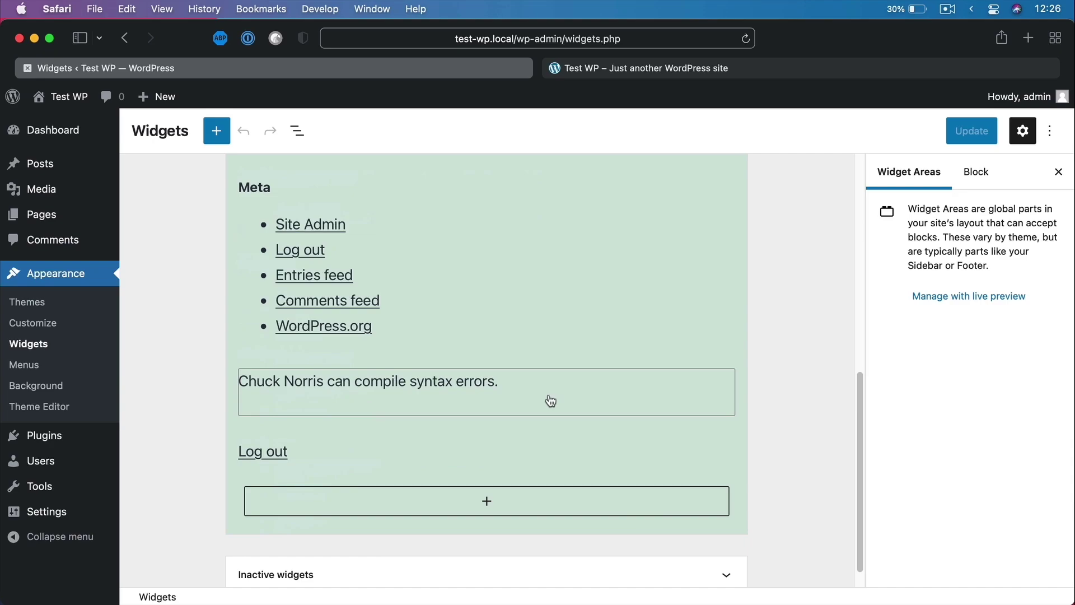
scroll(551, 400, up, 8)
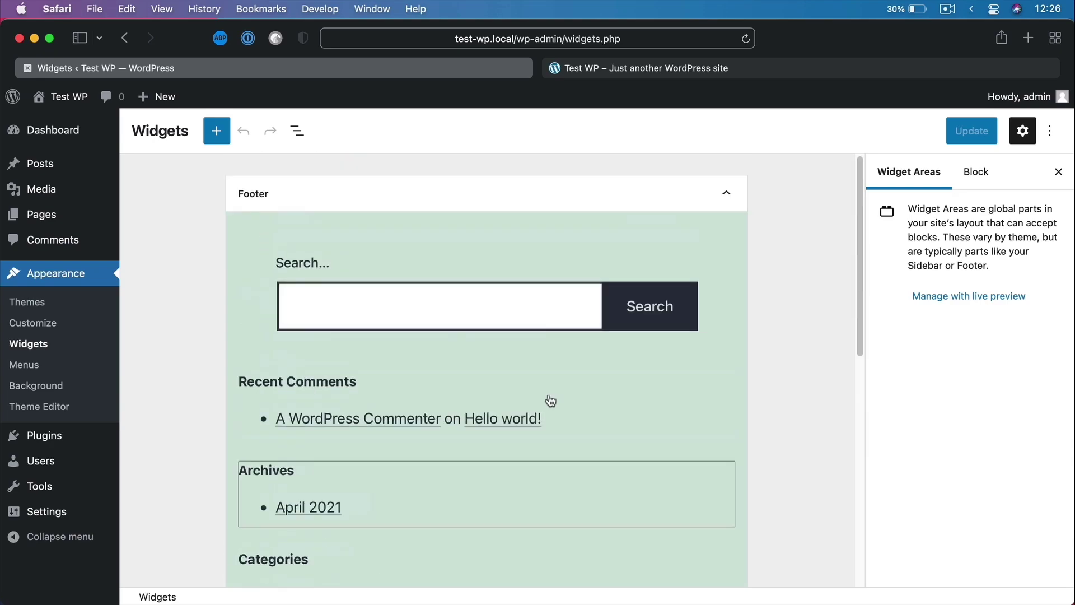
Check the Search widget's transform options and move the widget between Categories and Meta in the Footer area
click(512, 268)
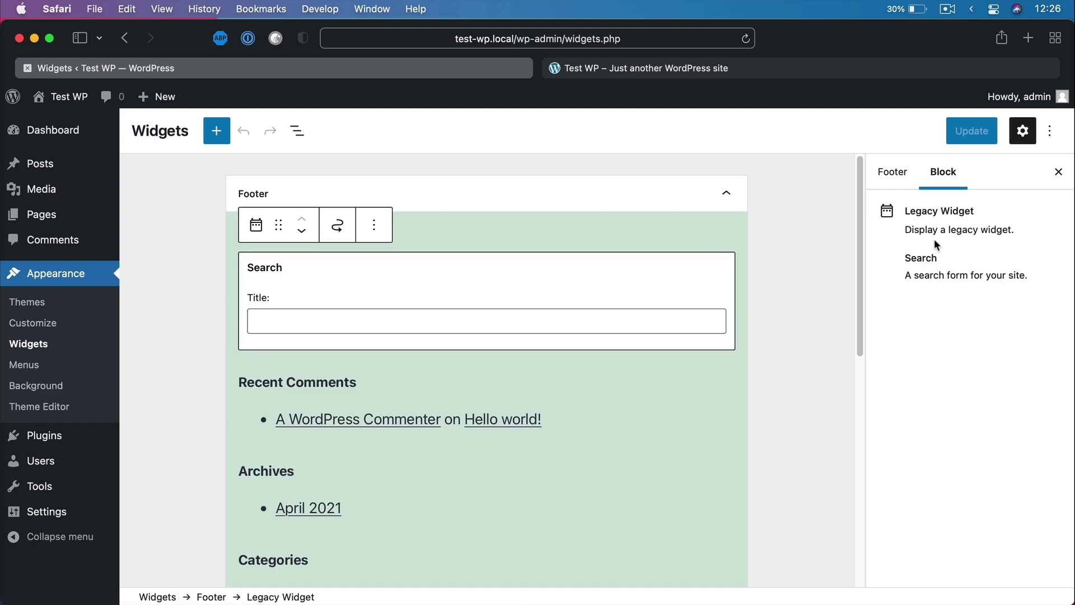
click(257, 226)
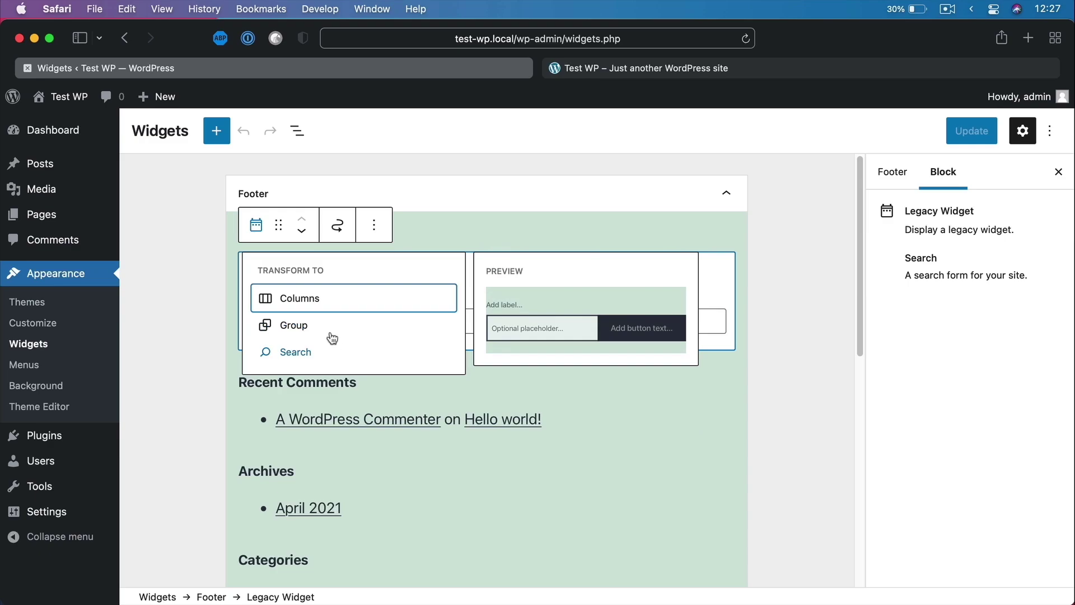
click(280, 224)
drag(279, 224, 286, 262)
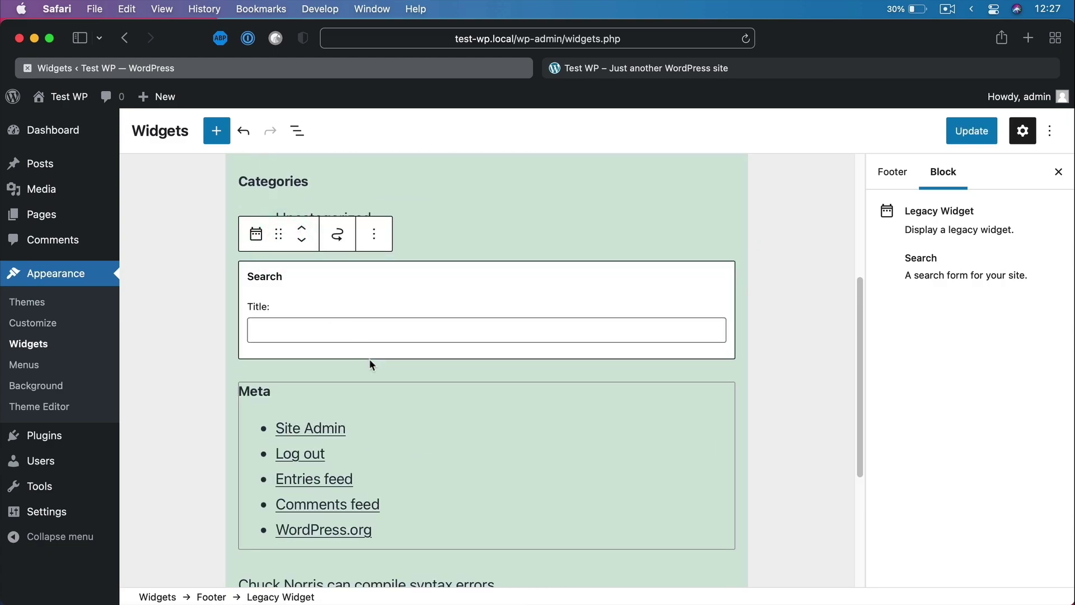
Shift the Search widget below Meta and back above it
click(303, 229)
click(305, 241)
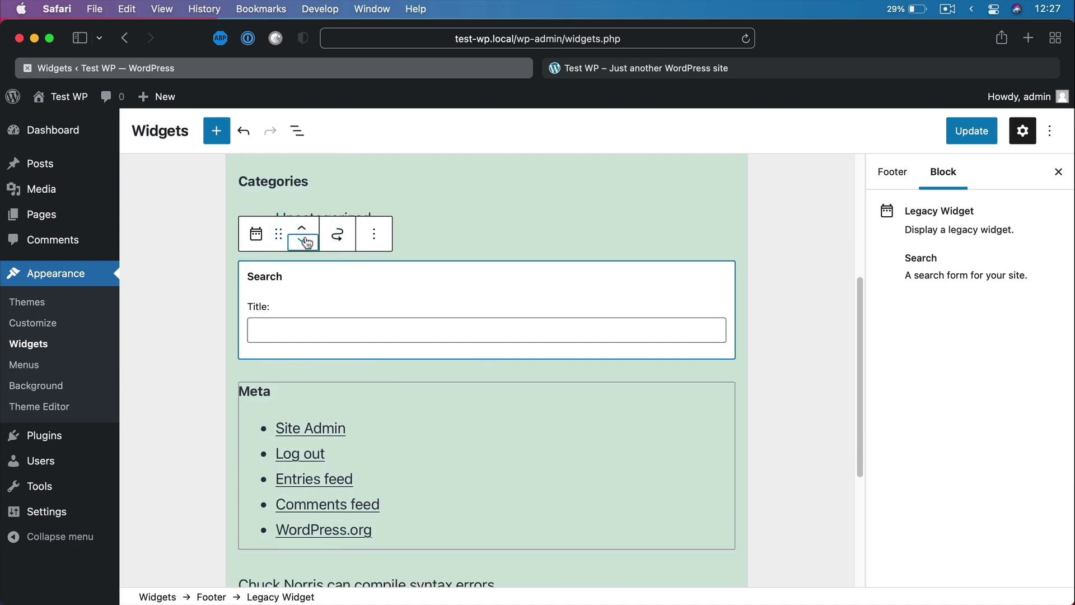
click(306, 242)
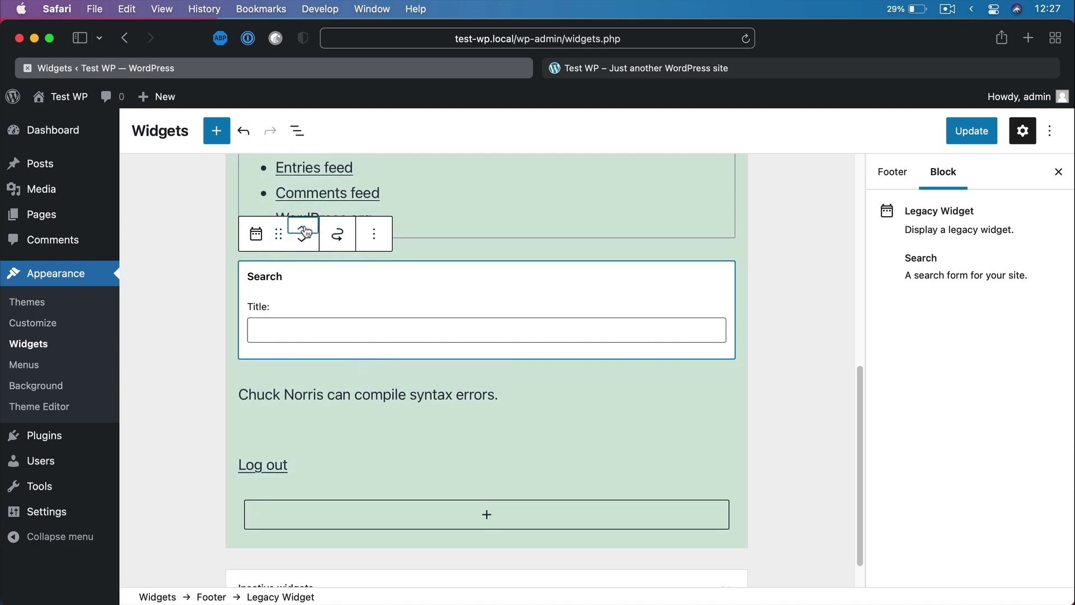
click(303, 228)
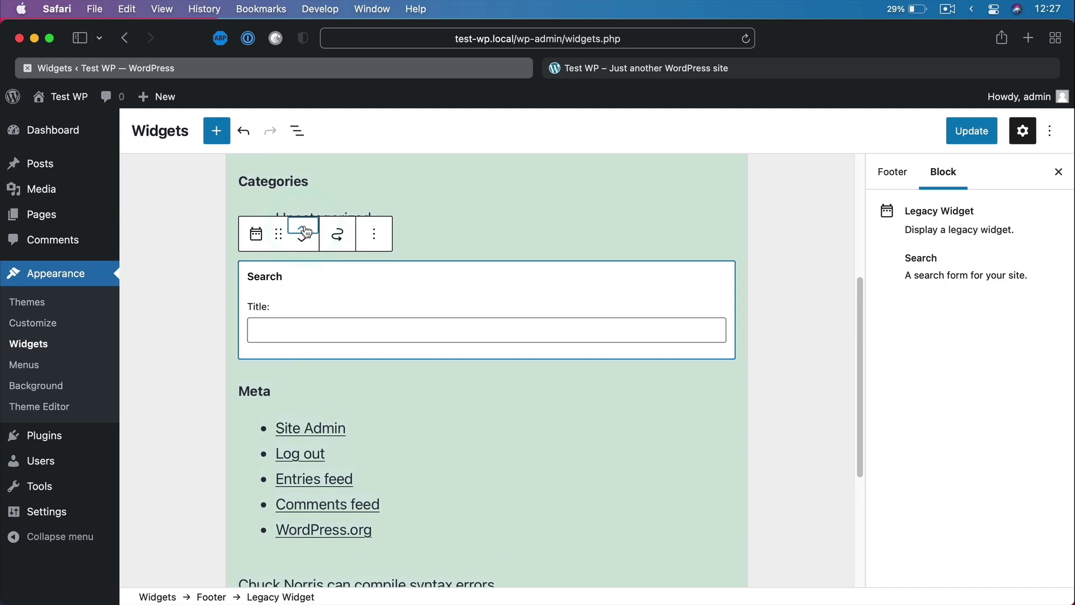
Remove the Search widget from the Footer area and save the widget changes
click(375, 238)
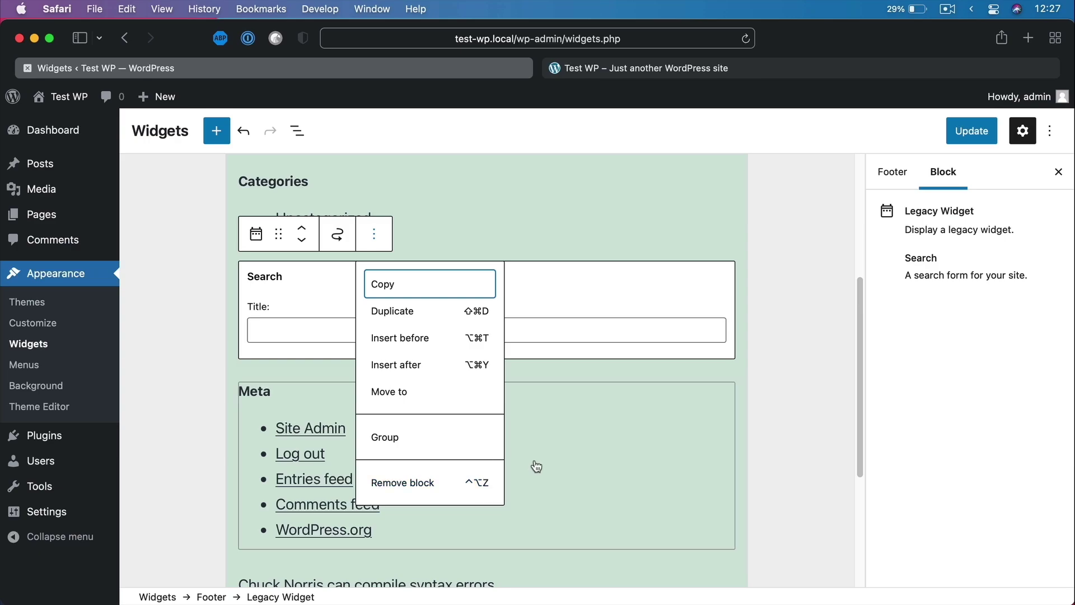
click(480, 485)
scroll(574, 347, up, 3)
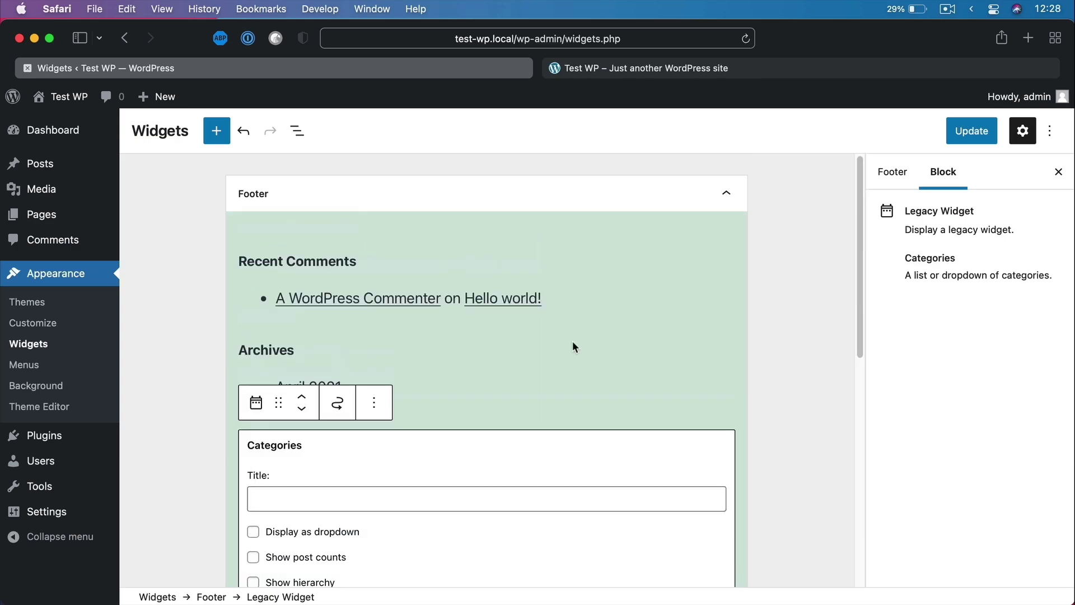
click(972, 131)
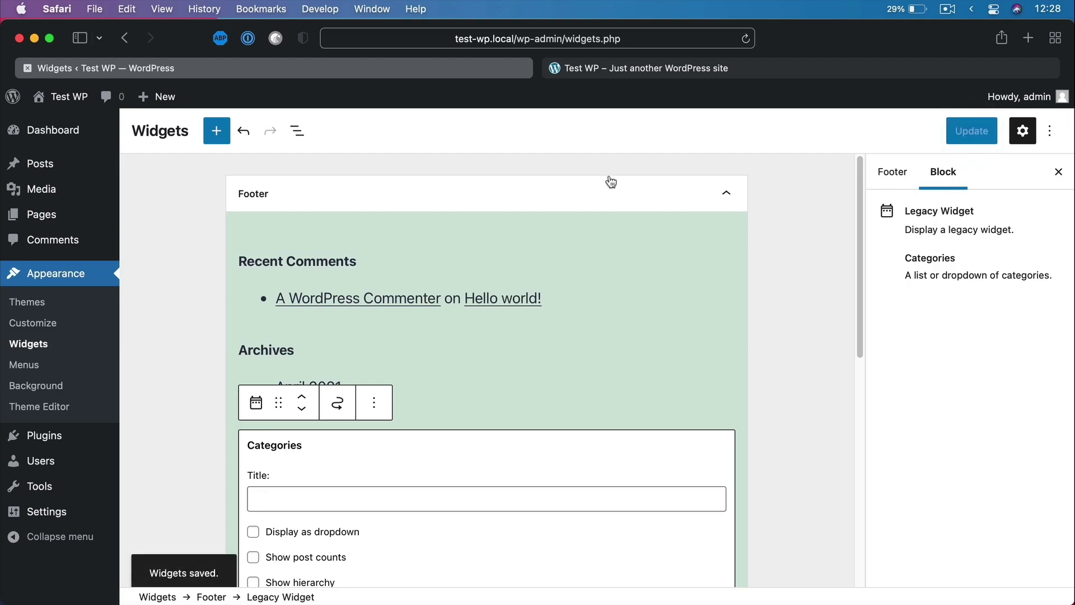
Reload the Test WP front page and check the widgets shown in its footer
click(636, 68)
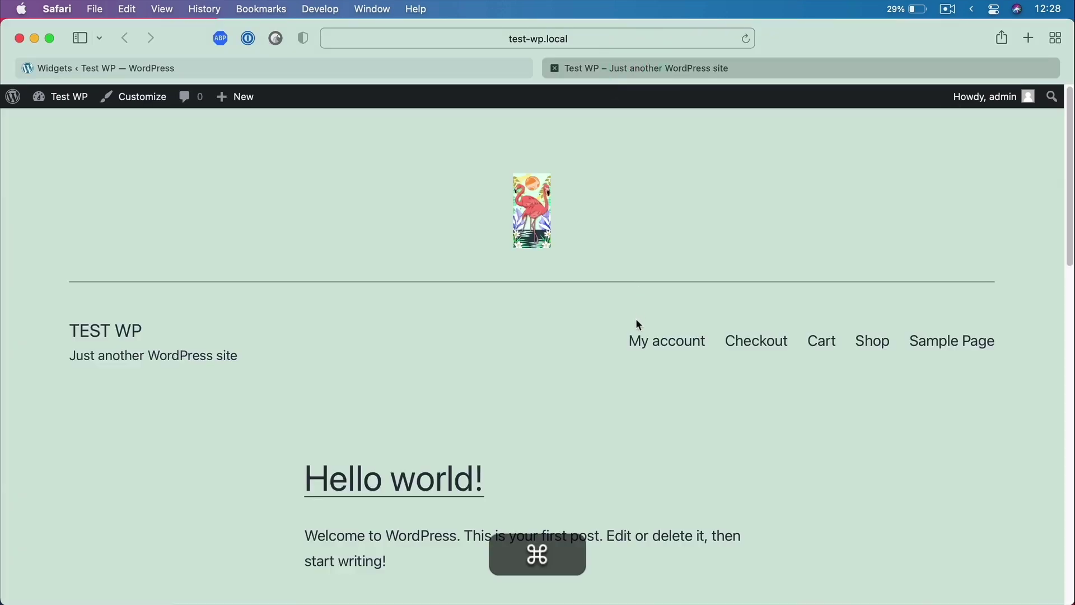
key(super+Down)
scroll(636, 328, up, 4)
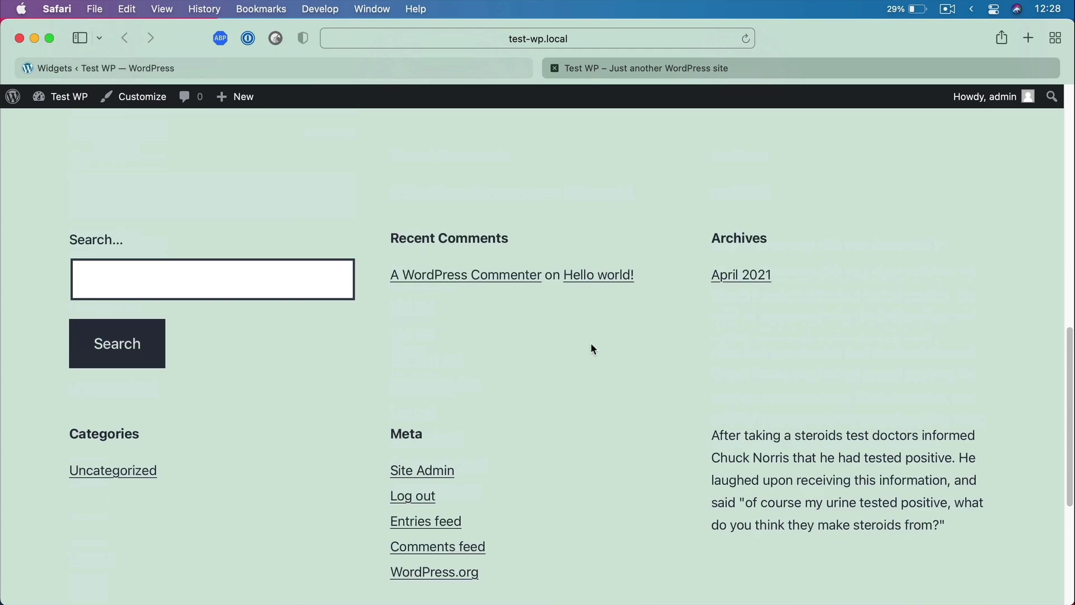
key(super+r)
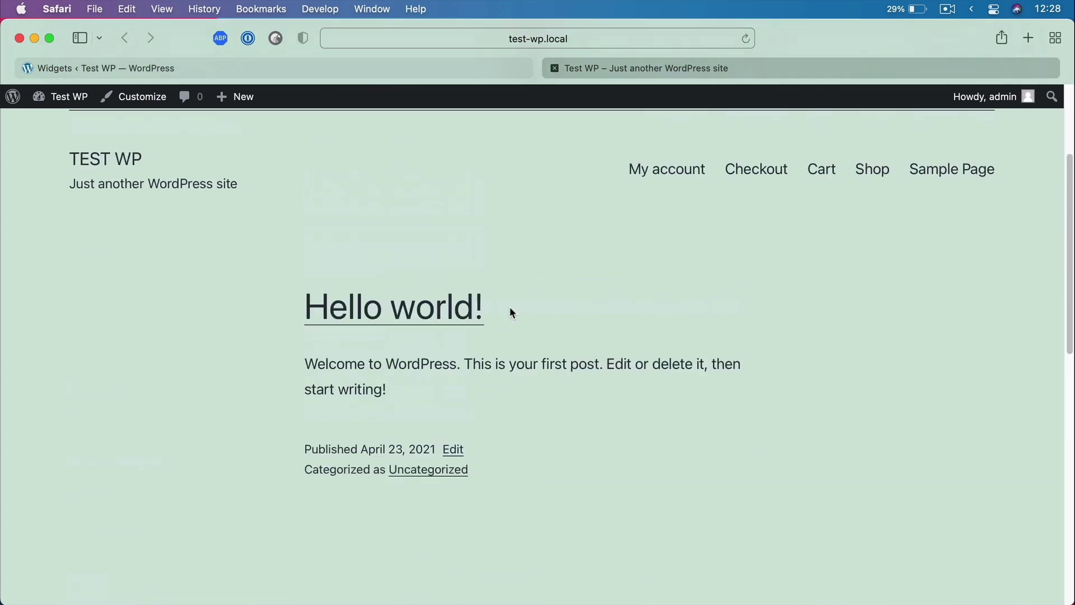
scroll(309, 238, down, 3)
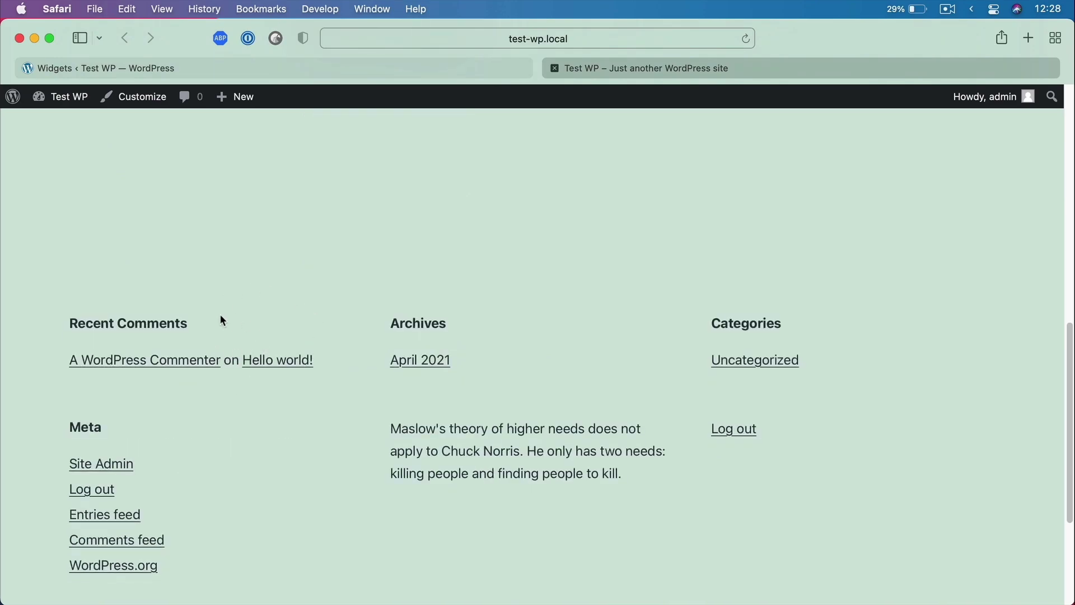
Return to the Widgets editor and add a Heading block reading "dsadasdas" above Recent Comments in the Footer area
click(389, 69)
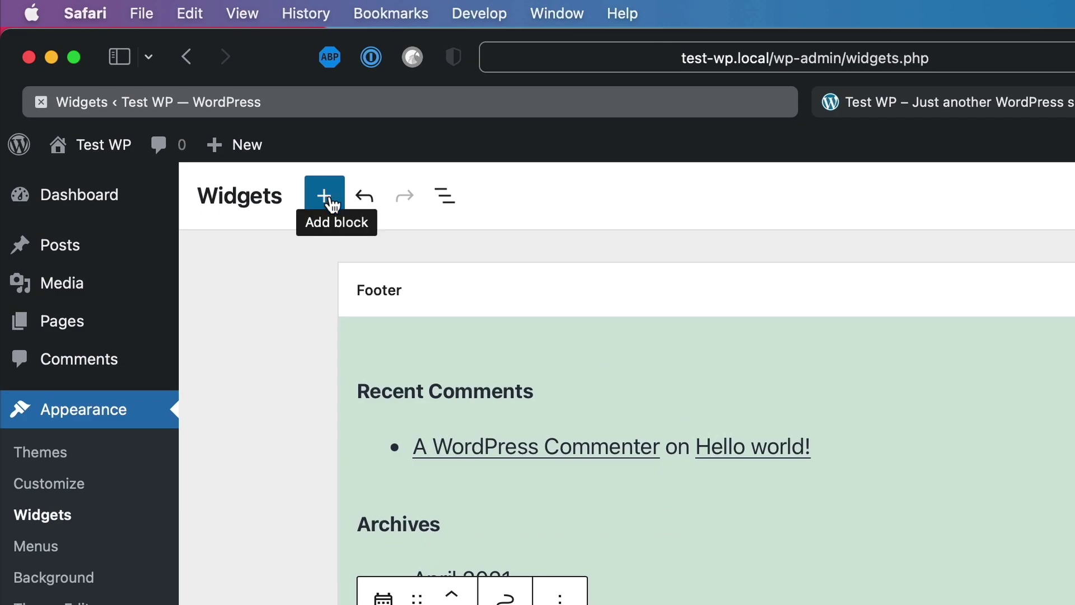
click(332, 203)
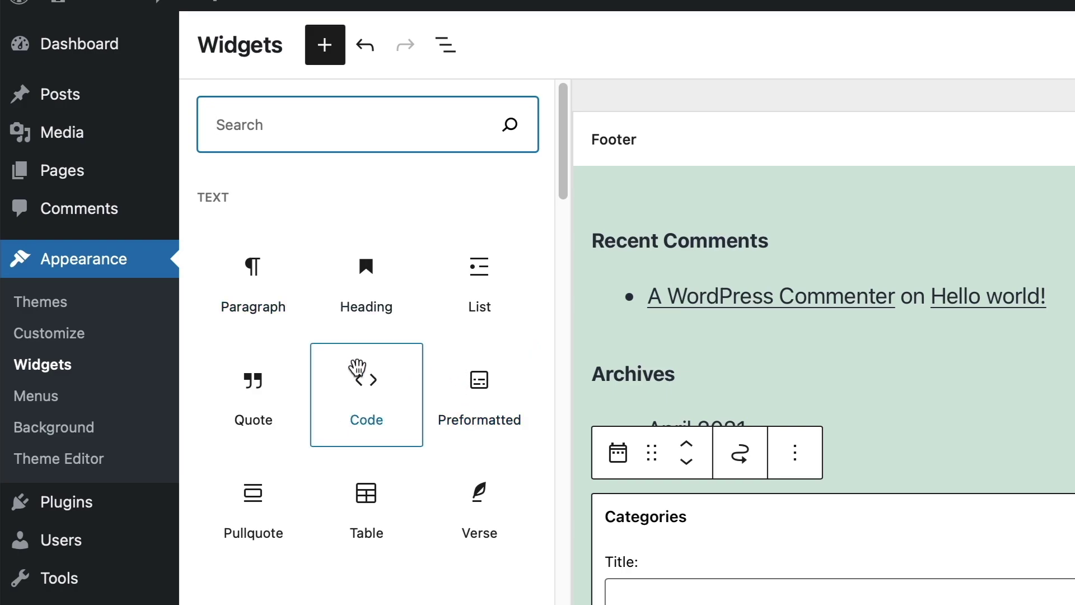
drag(409, 303, 757, 242)
click(739, 262)
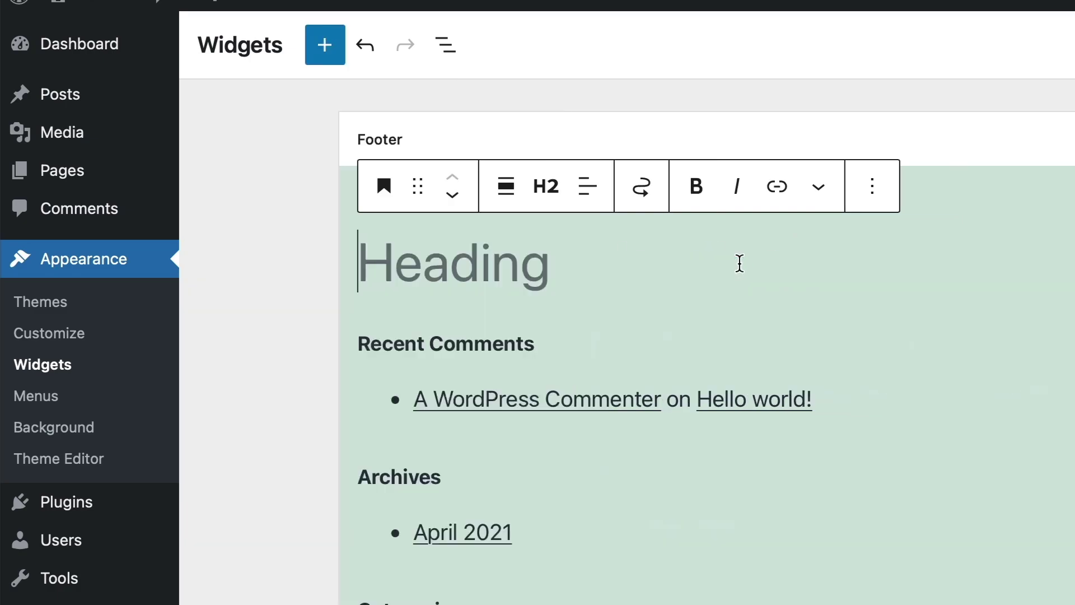
text(dsadasdas)
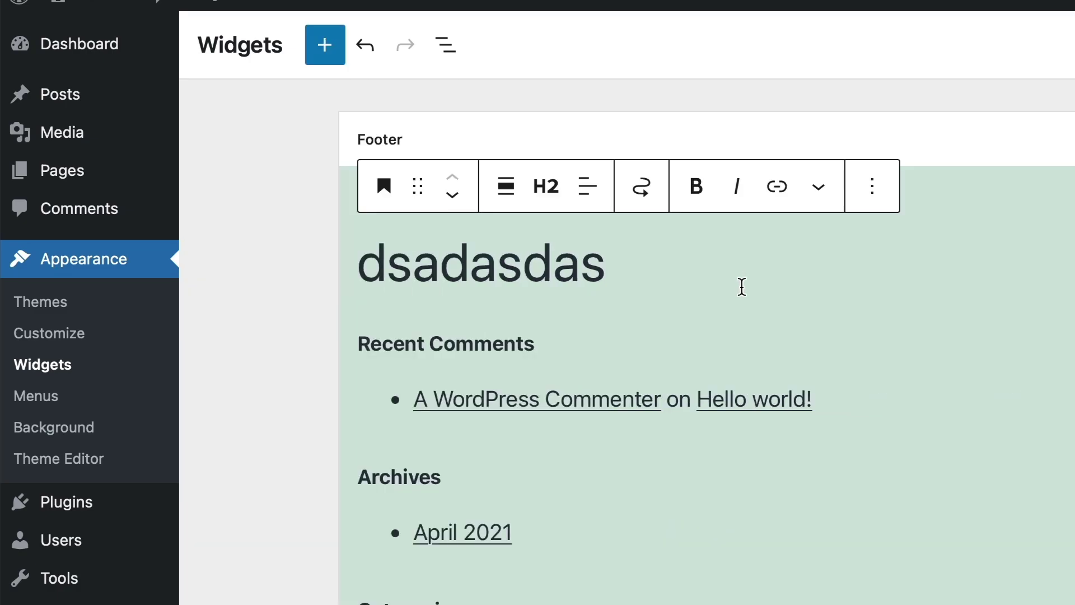
Search the Widgets editor's block library for "image" and clear the search
click(339, 49)
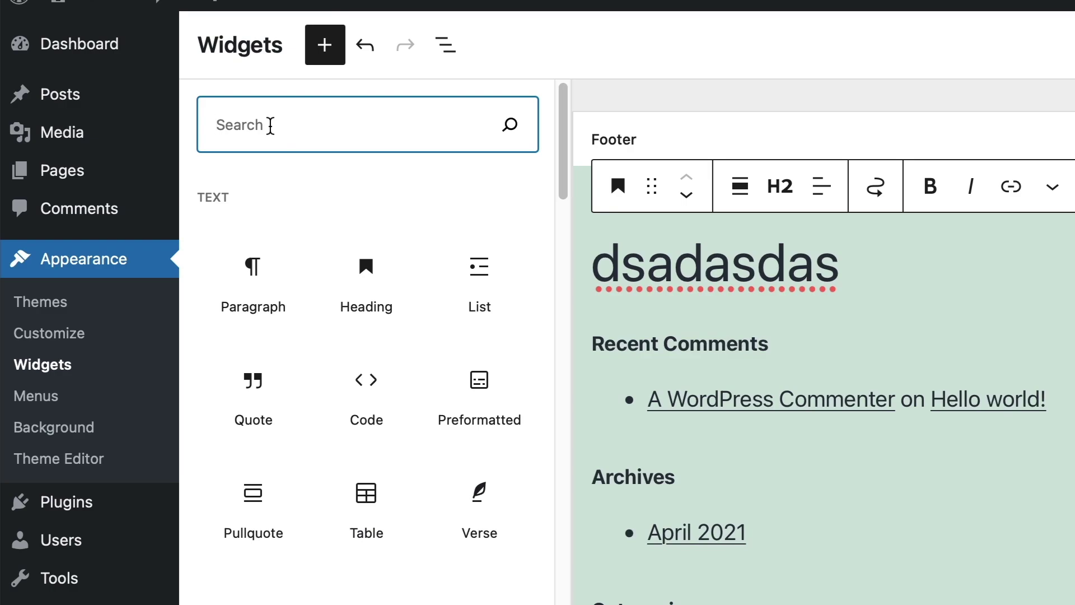
text(image)
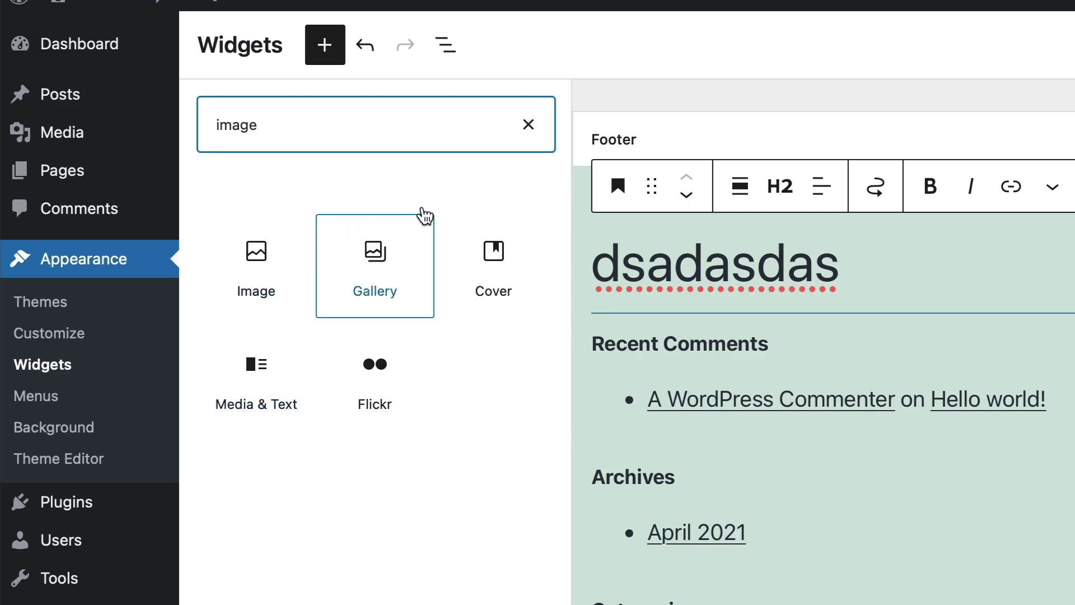
click(527, 127)
Browse the available blocks and add a Categories block between the "dsadasdas" heading and Recent Comments in the Footer area
scroll(410, 307, down, 3)
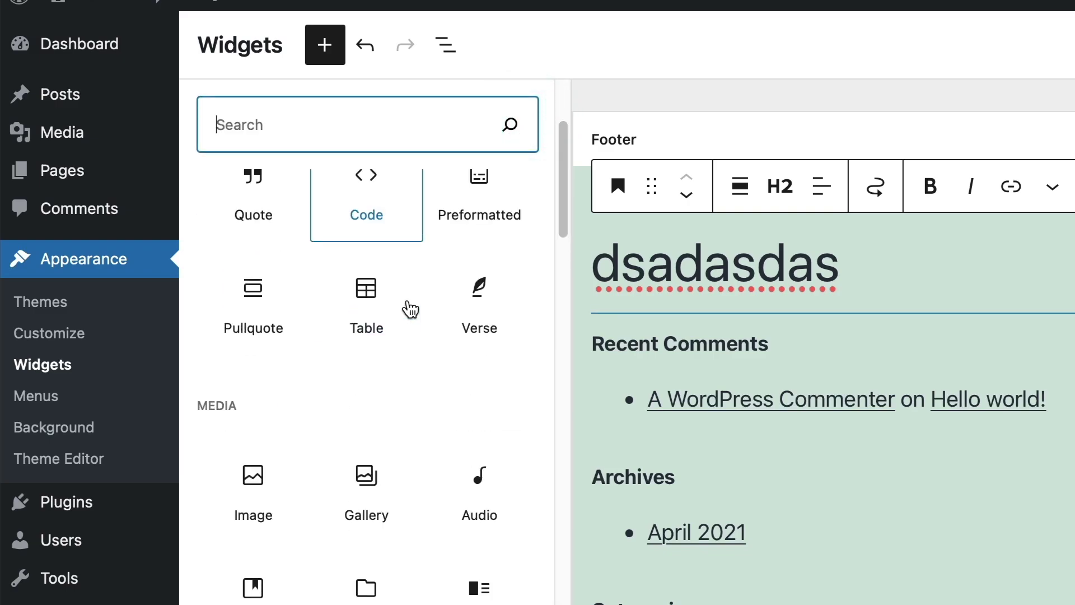
scroll(410, 308, down, 10)
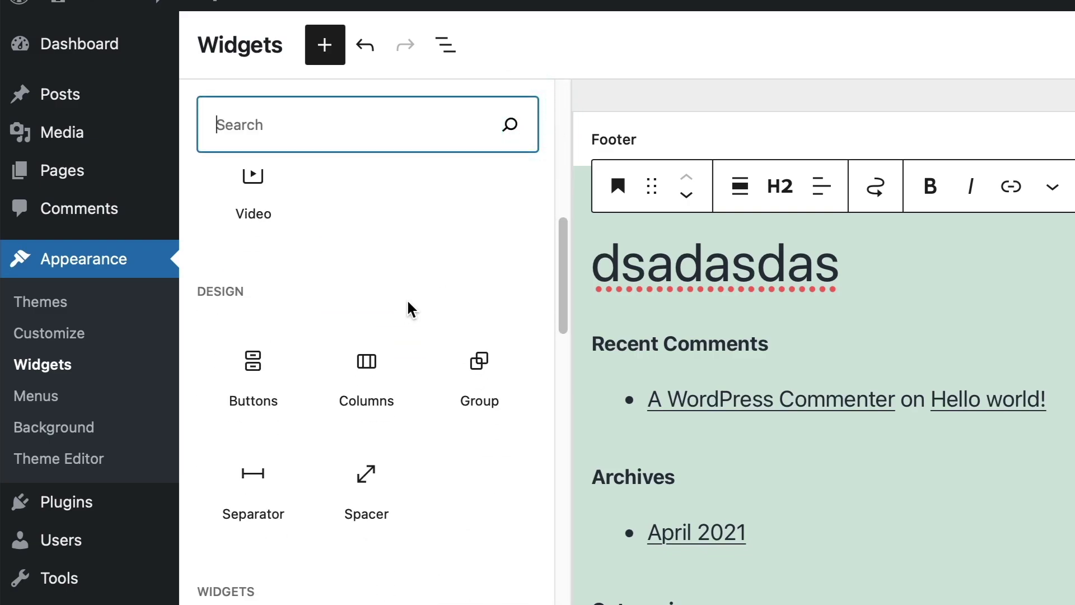
scroll(407, 308, down, 4)
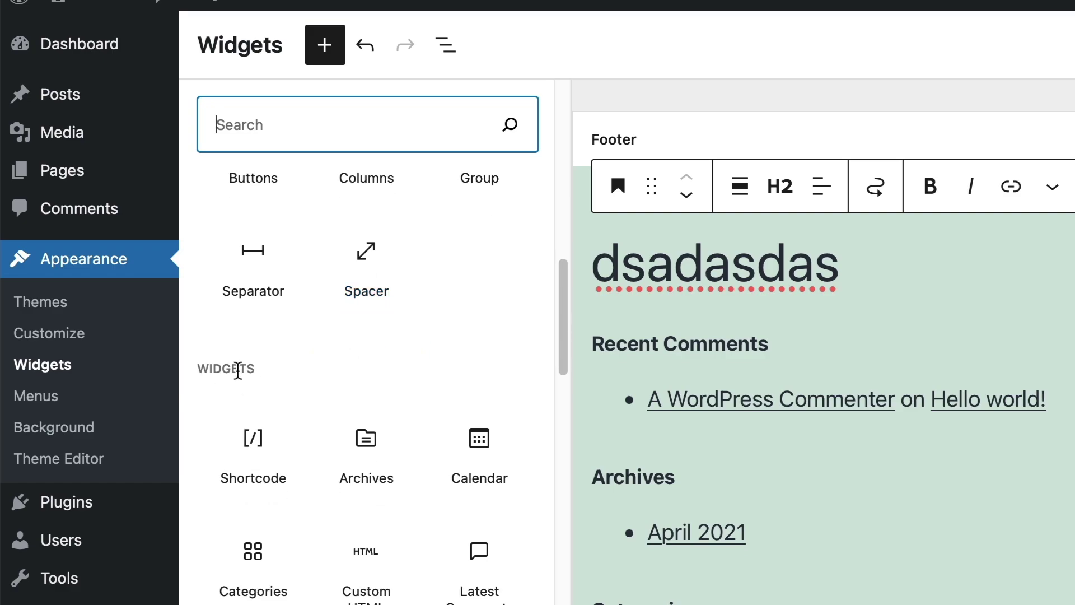
scroll(238, 369, down, 5)
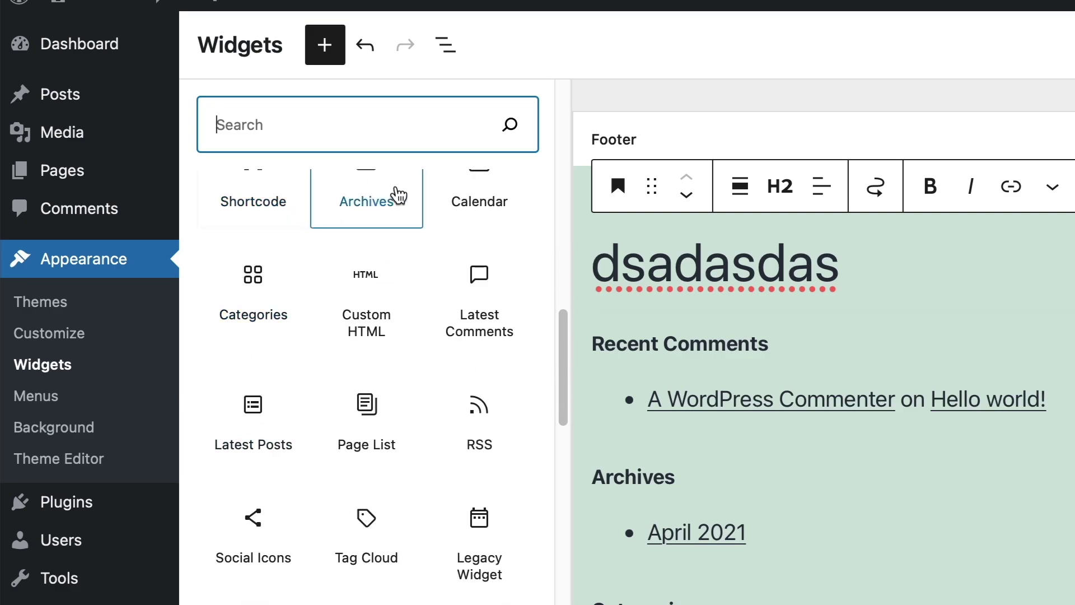
scroll(390, 342, down, 3)
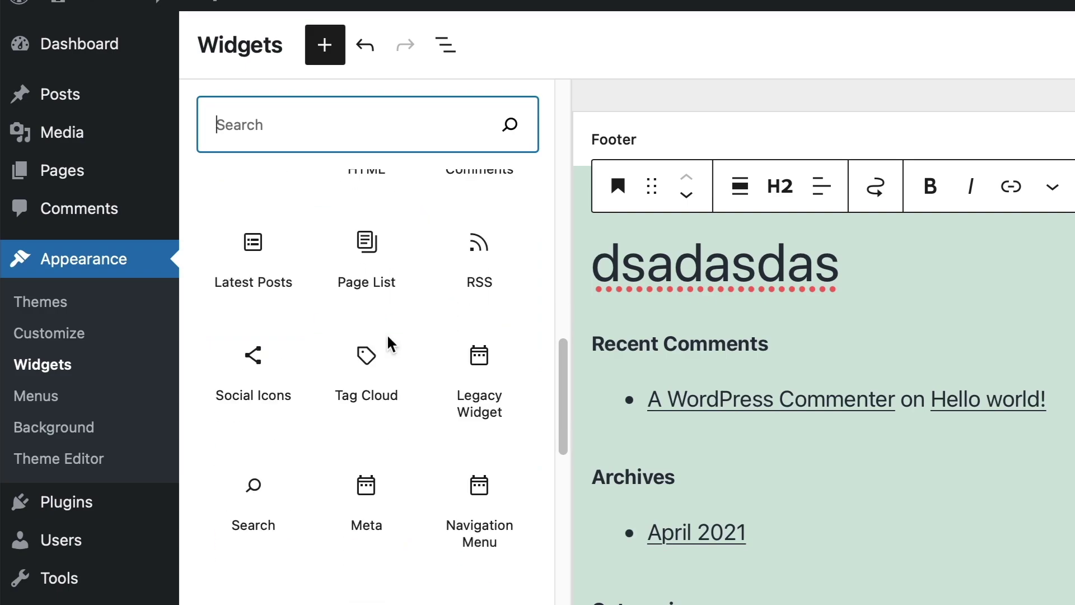
scroll(389, 341, down, 2)
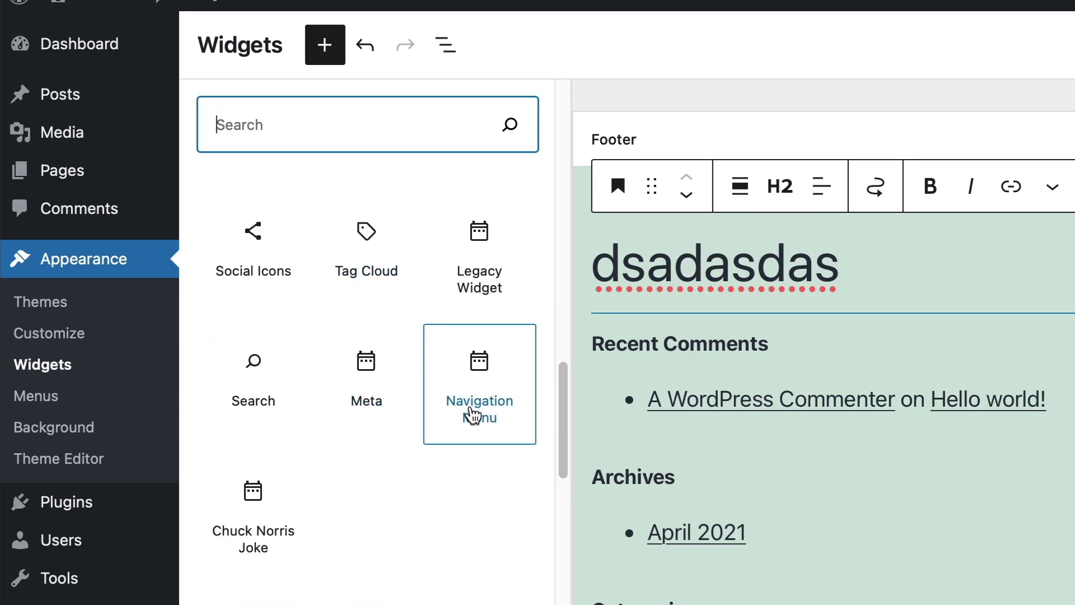
scroll(473, 416, up, 6)
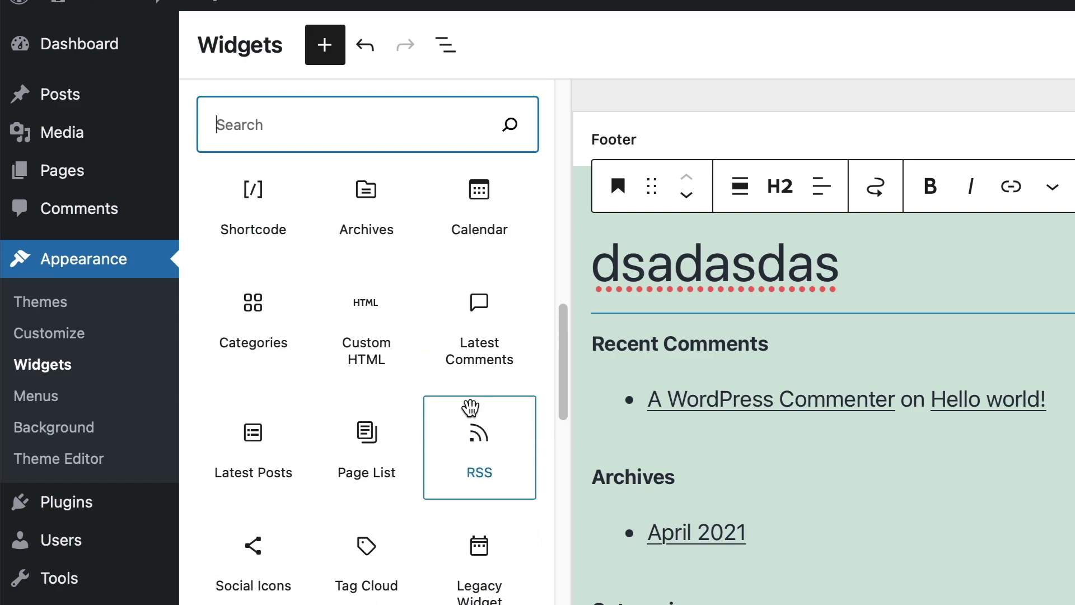
click(253, 315)
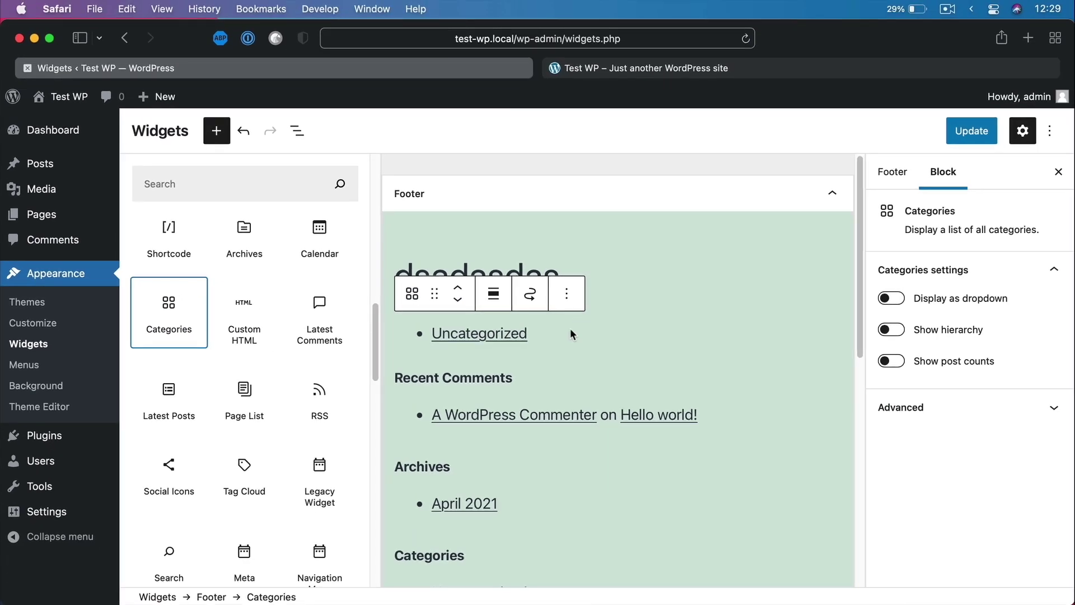
click(856, 343)
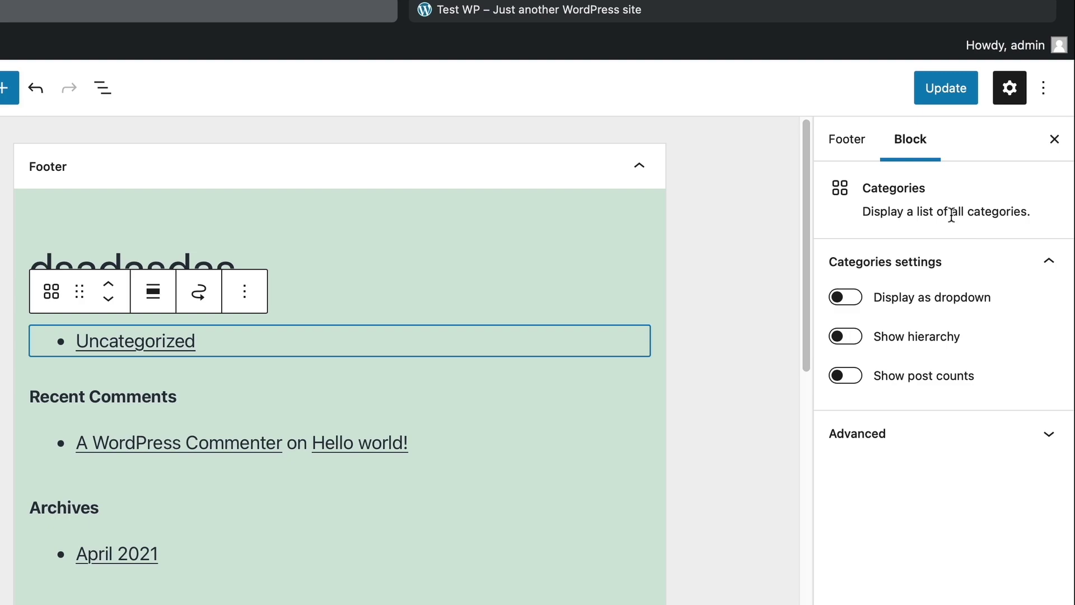
Try the Categories block's Display as dropdown and Show hierarchy options, switching each one off again
click(844, 301)
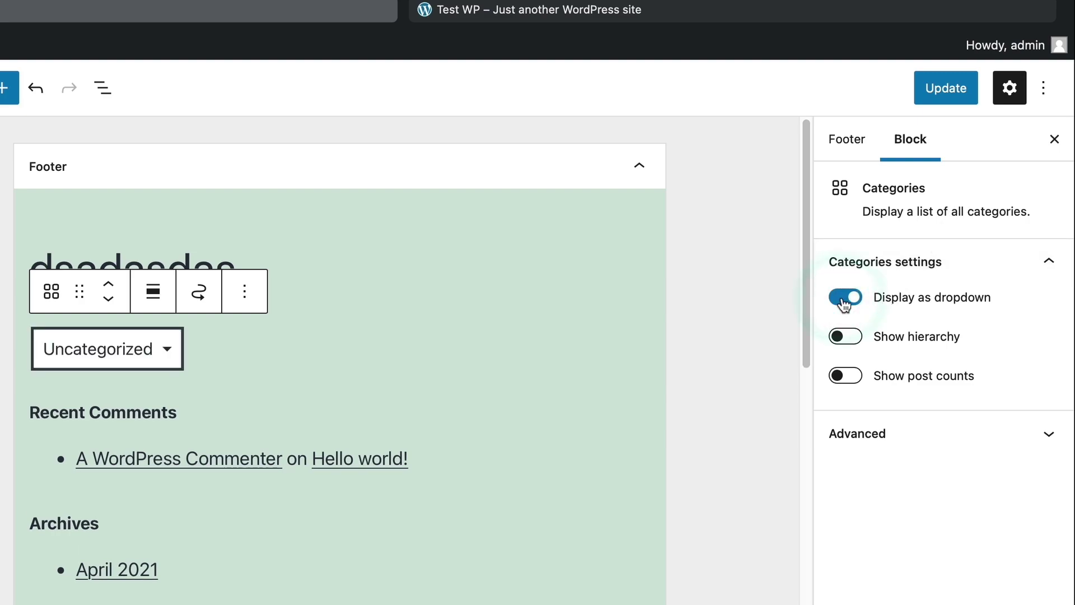
click(845, 301)
click(850, 336)
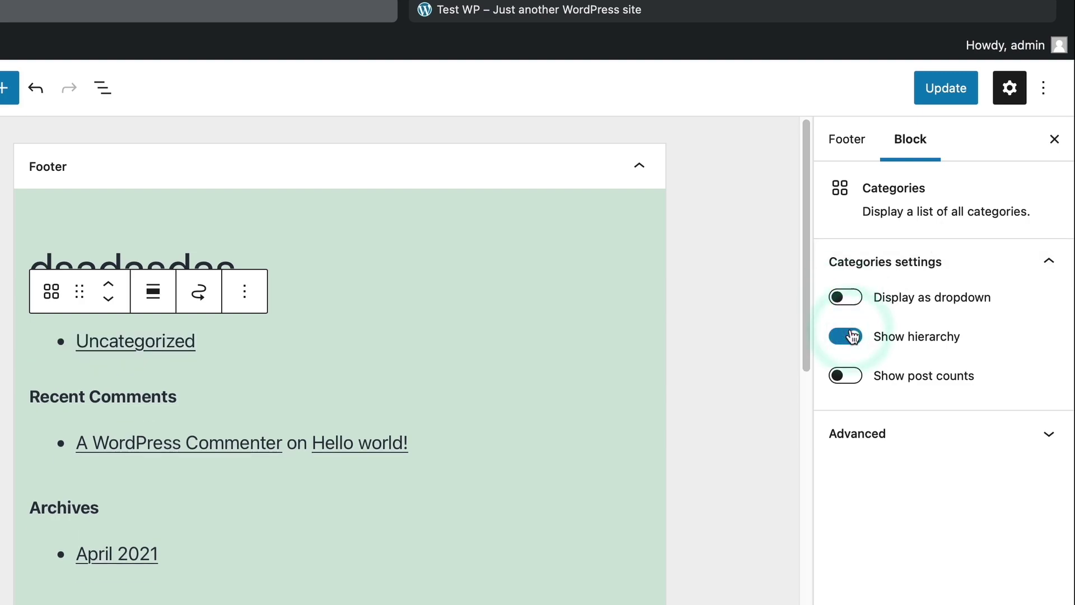
click(850, 336)
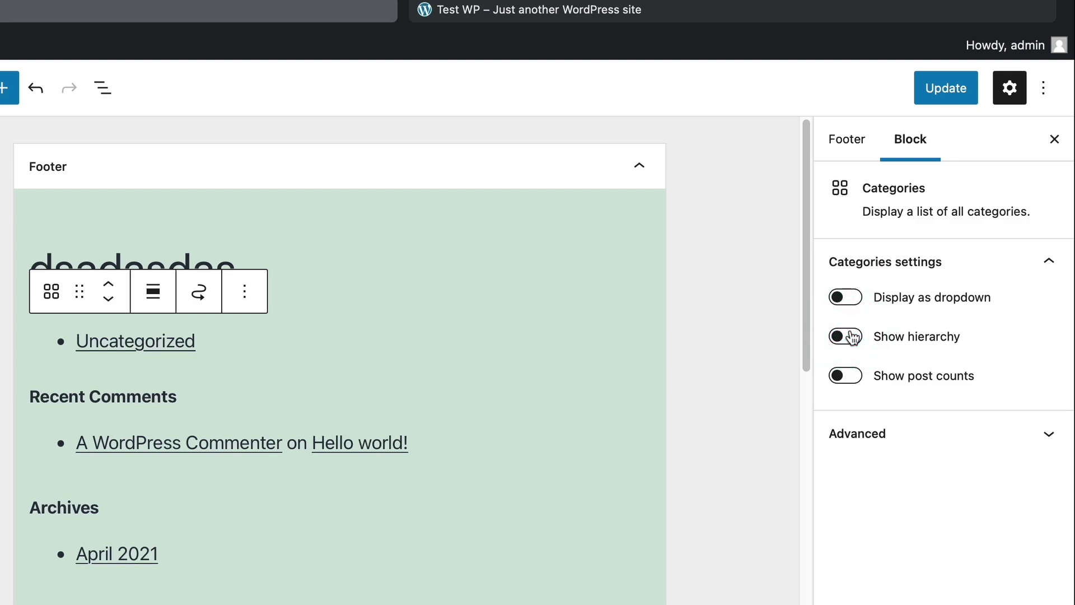
Enable Show post counts for the Categories block, expand its Advanced settings and save the widget changes
click(847, 378)
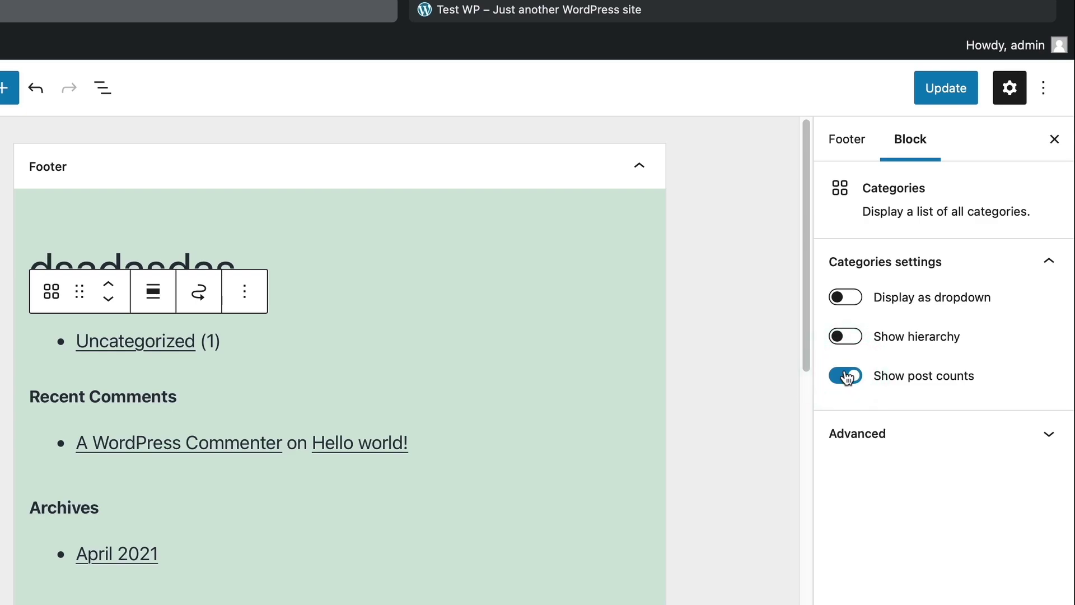
click(883, 431)
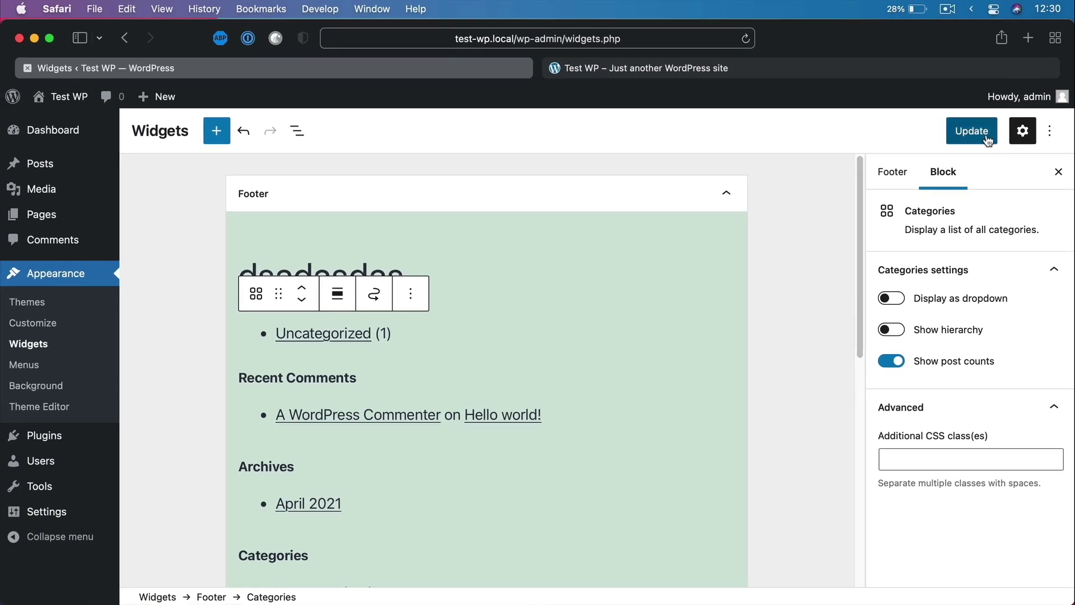
click(964, 94)
Reload the Test WP front page to check the new footer blocks and return to the Widgets editor
click(725, 71)
key(super+r)
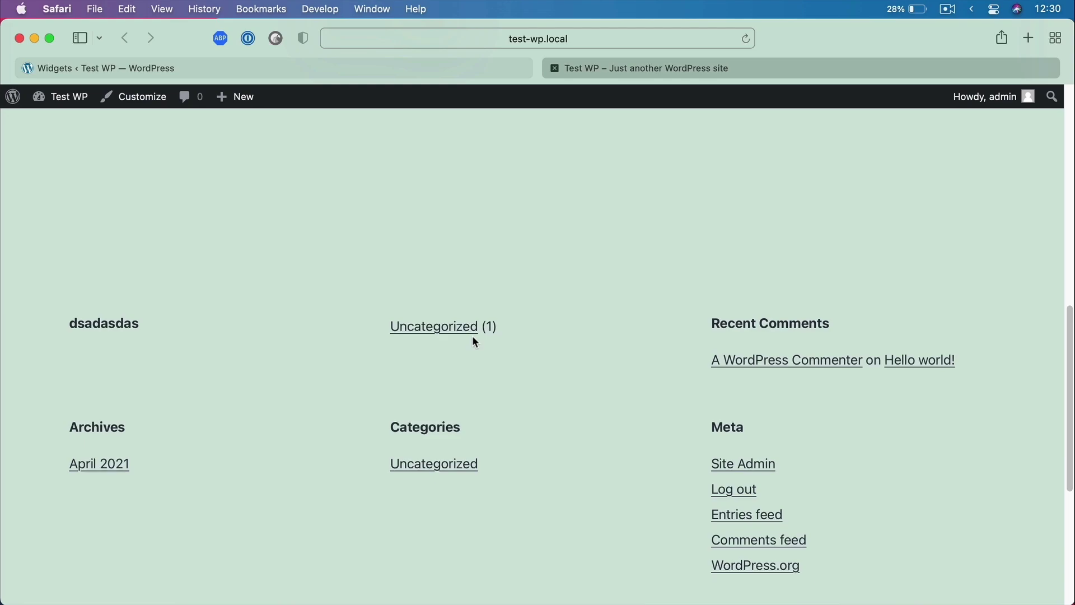
click(474, 60)
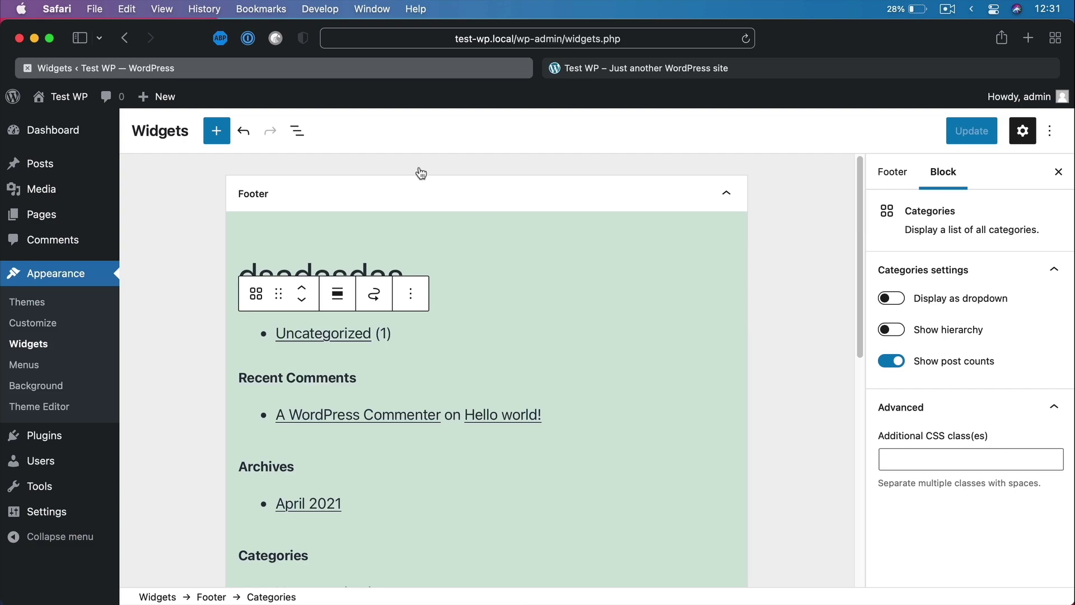
Open the "Hello world!" post for editing and dismiss the block editor welcome guide
click(67, 163)
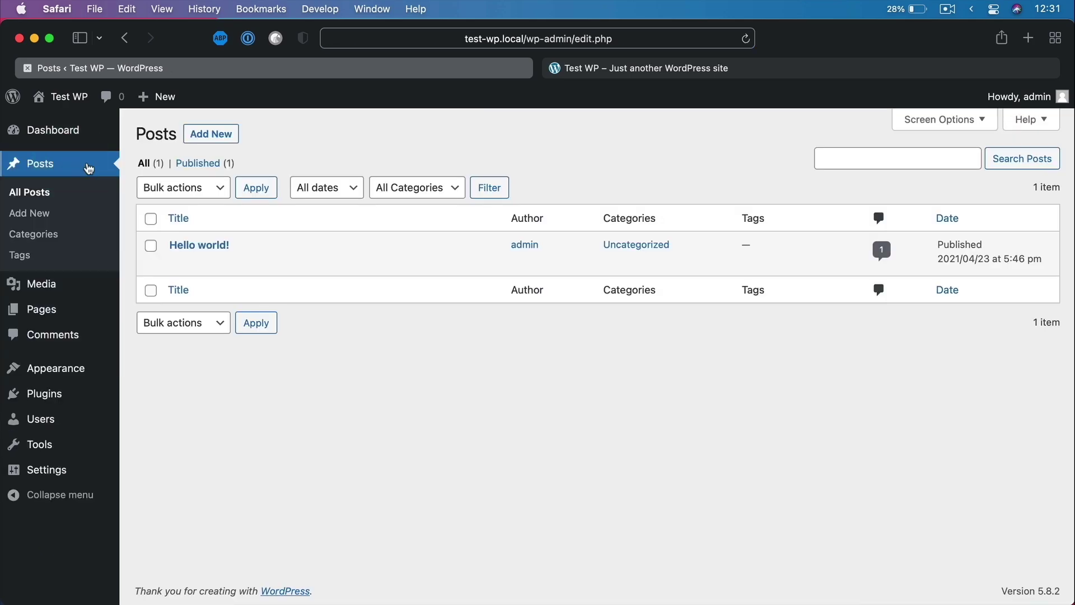
click(203, 246)
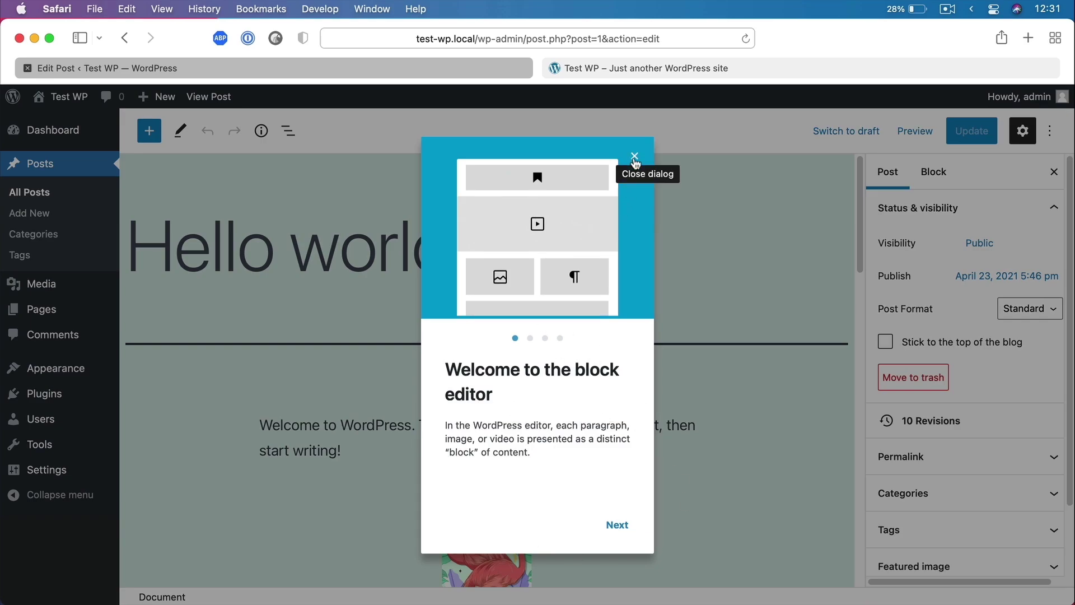
click(634, 157)
scroll(582, 311, down, 3)
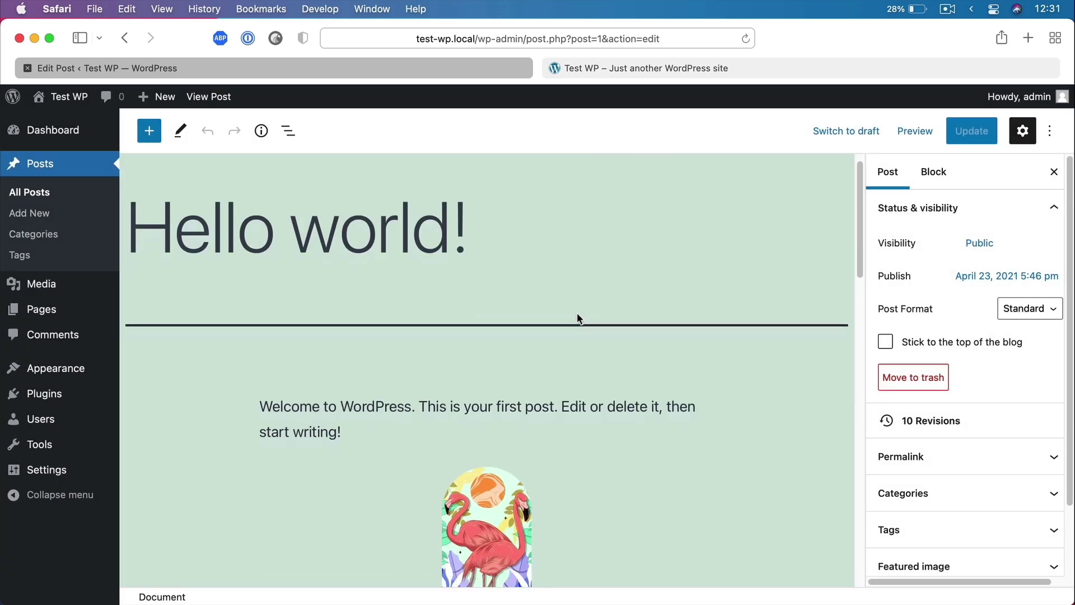
scroll(579, 318, up, 1)
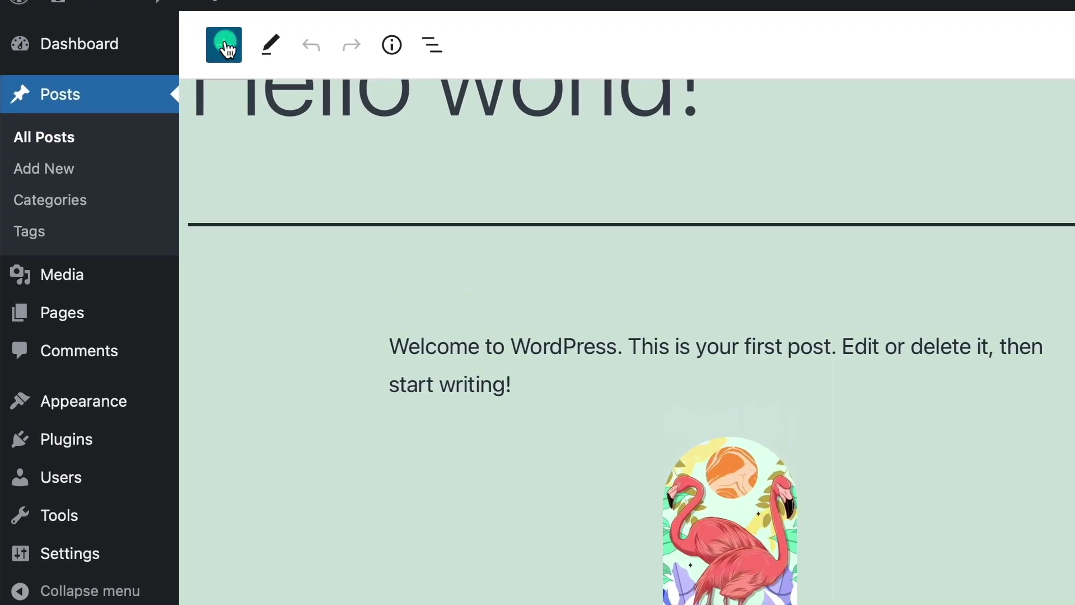
Look through the post editor's block library, from the Text and Media blocks down to the Design blocks
click(149, 131)
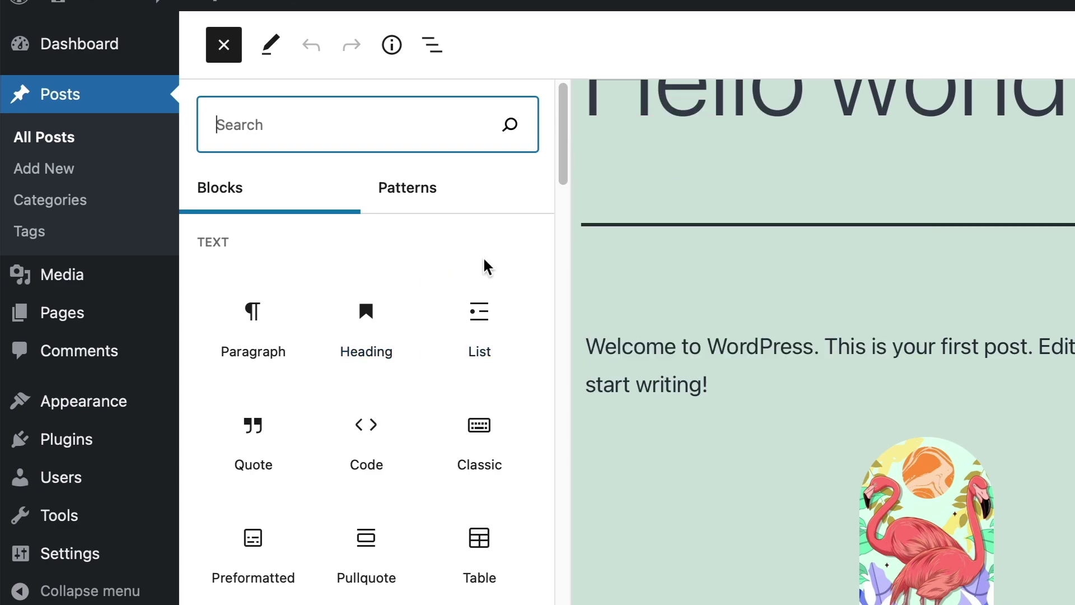
scroll(485, 263, down, 2)
scroll(482, 456, down, 5)
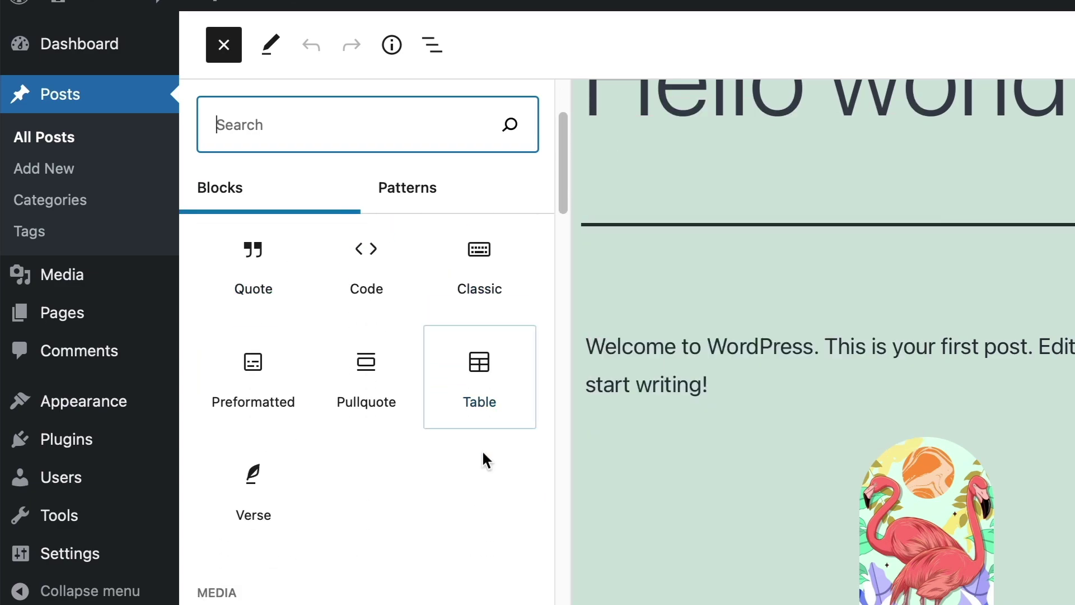
scroll(331, 371, down, 9)
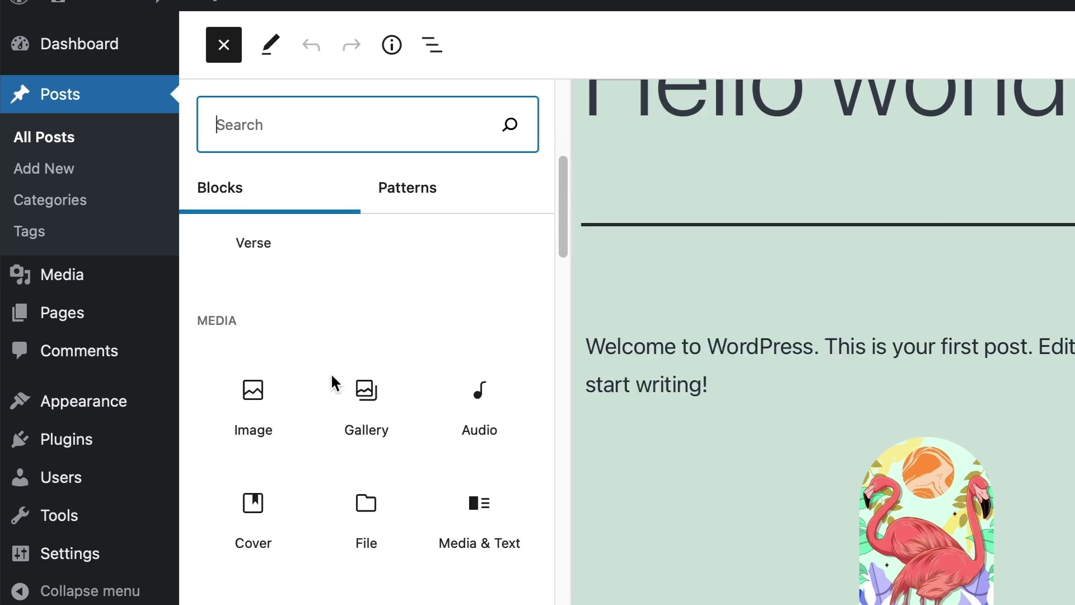
scroll(332, 376, down, 4)
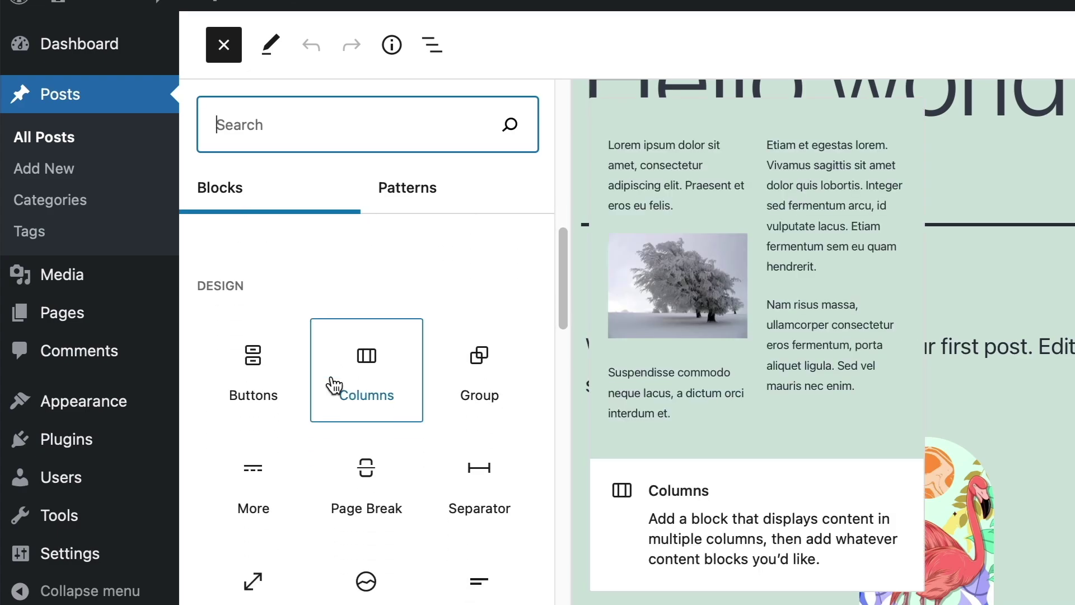
scroll(353, 396, down, 2)
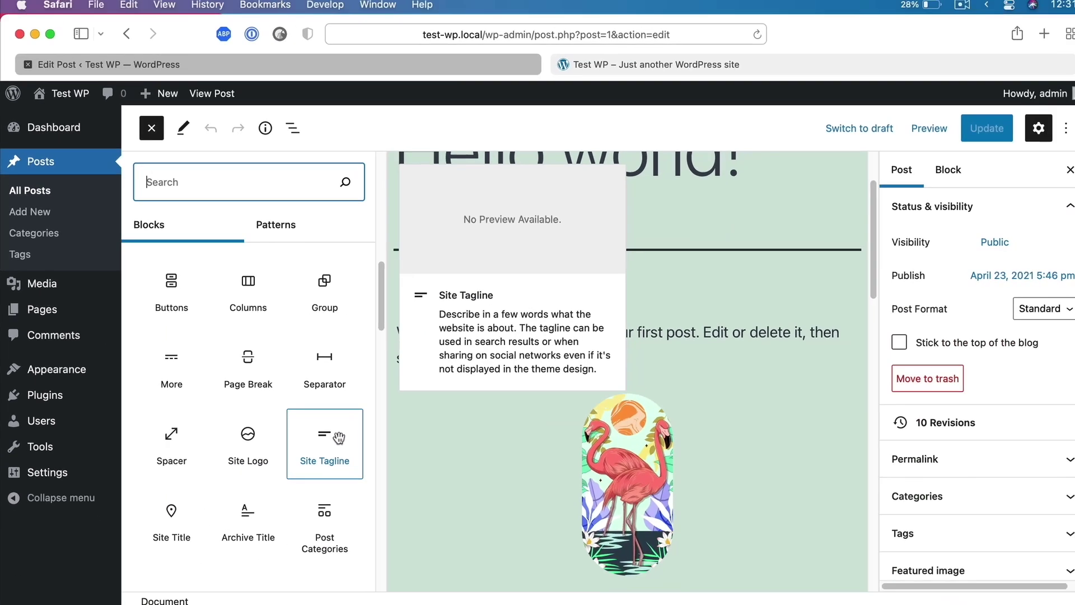
scroll(199, 493, down, 2)
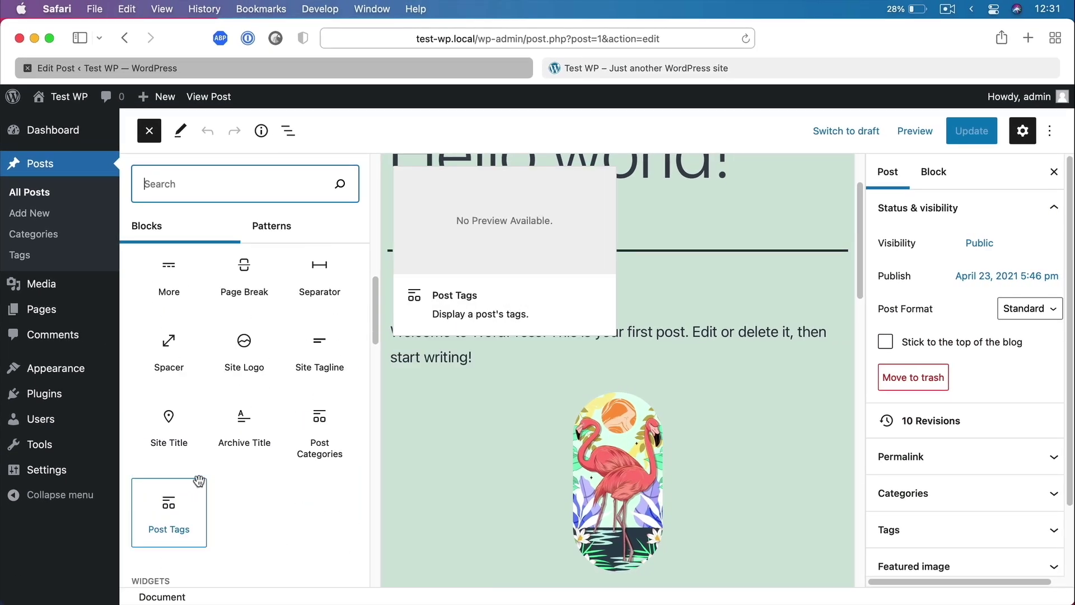
Examine the Design blocks offered by the Widgets editor in a new browser tab and return to the "Hello world!" post
mouse_move(64, 368)
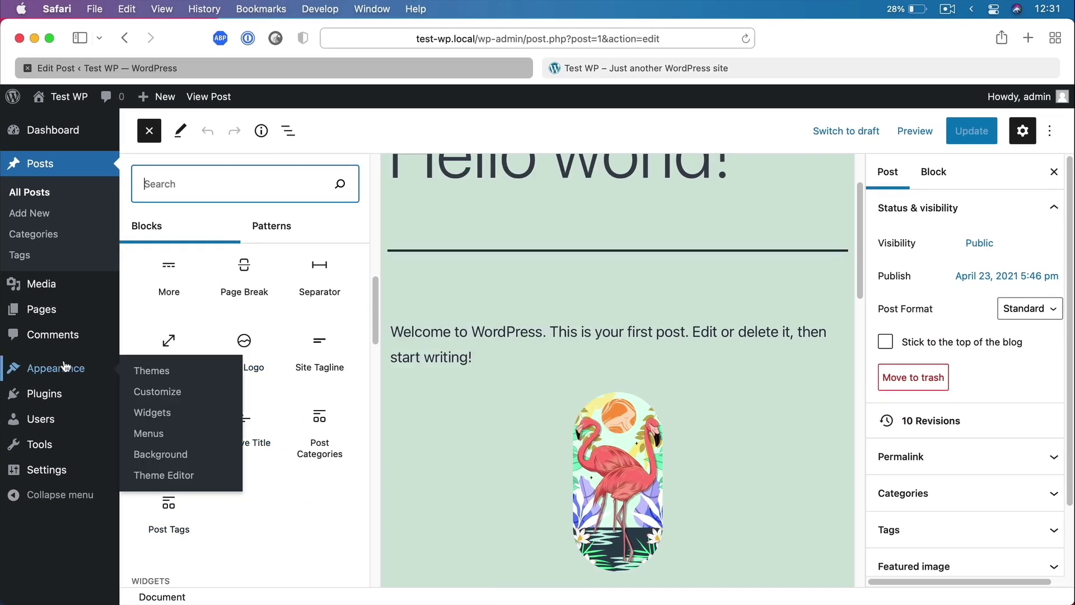
super+click(166, 413)
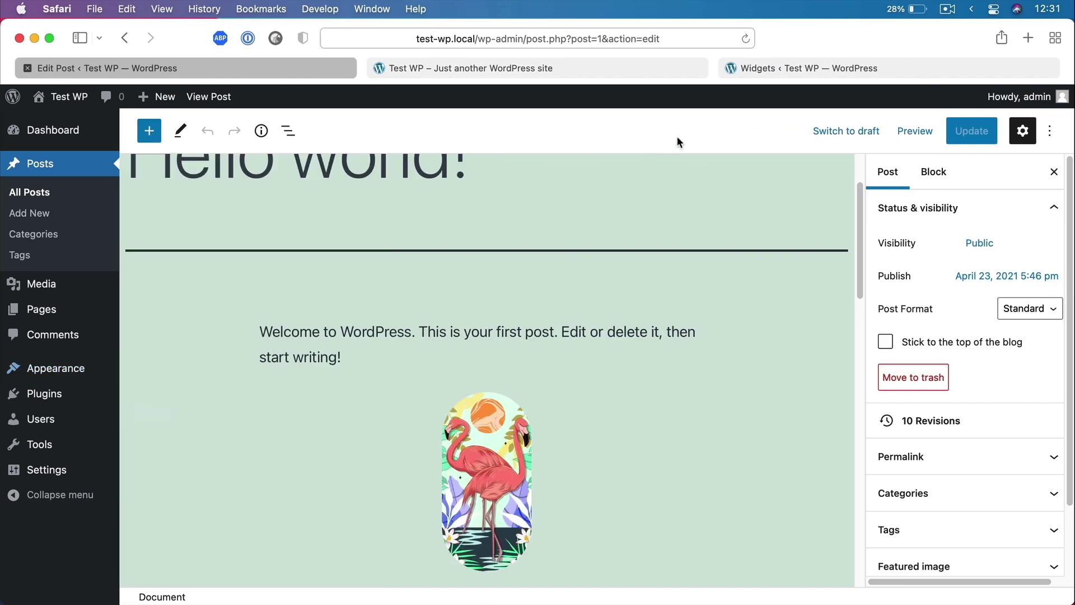
click(762, 69)
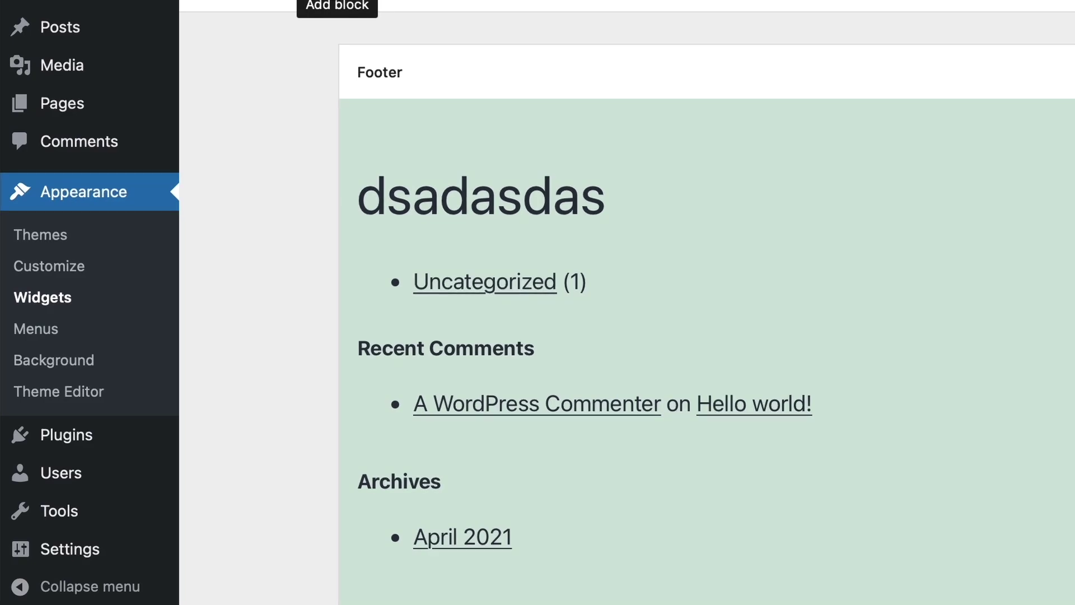
click(216, 130)
scroll(385, 240, down, 10)
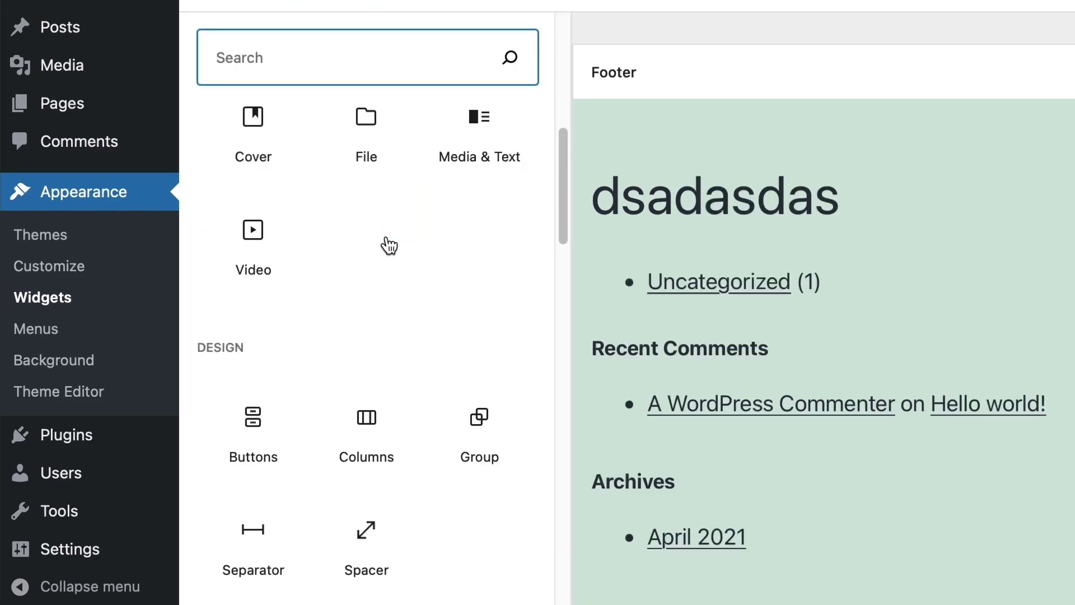
scroll(387, 241, down, 1)
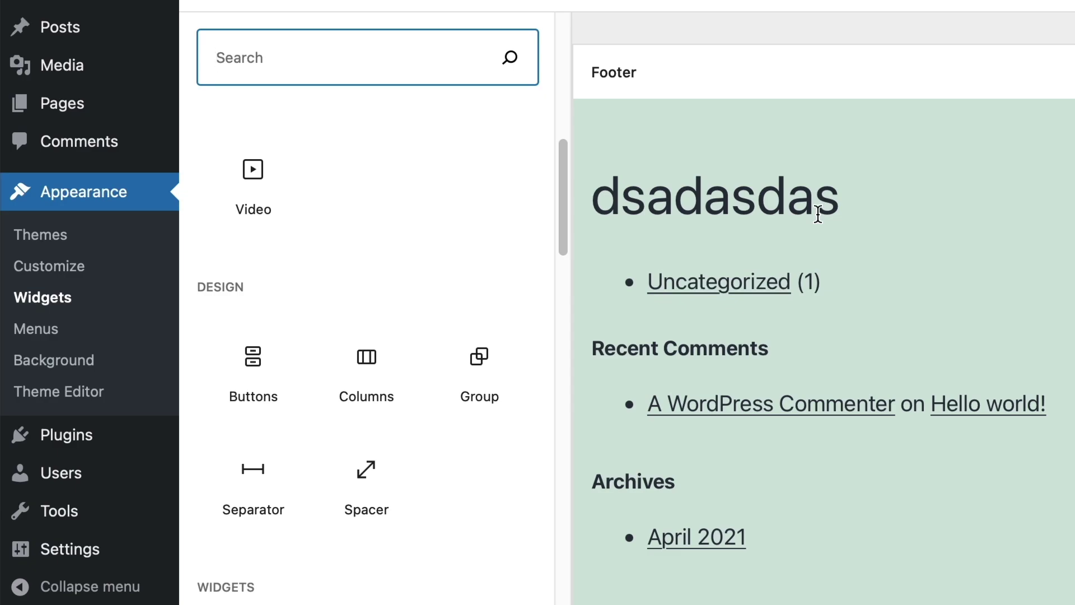
mouse_move(787, 242)
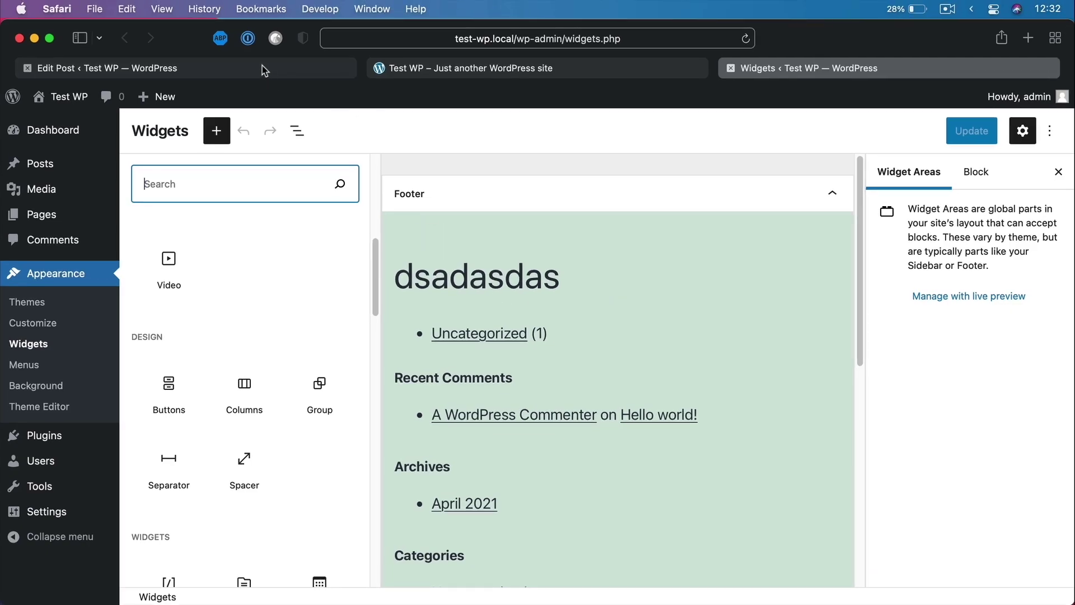
click(262, 66)
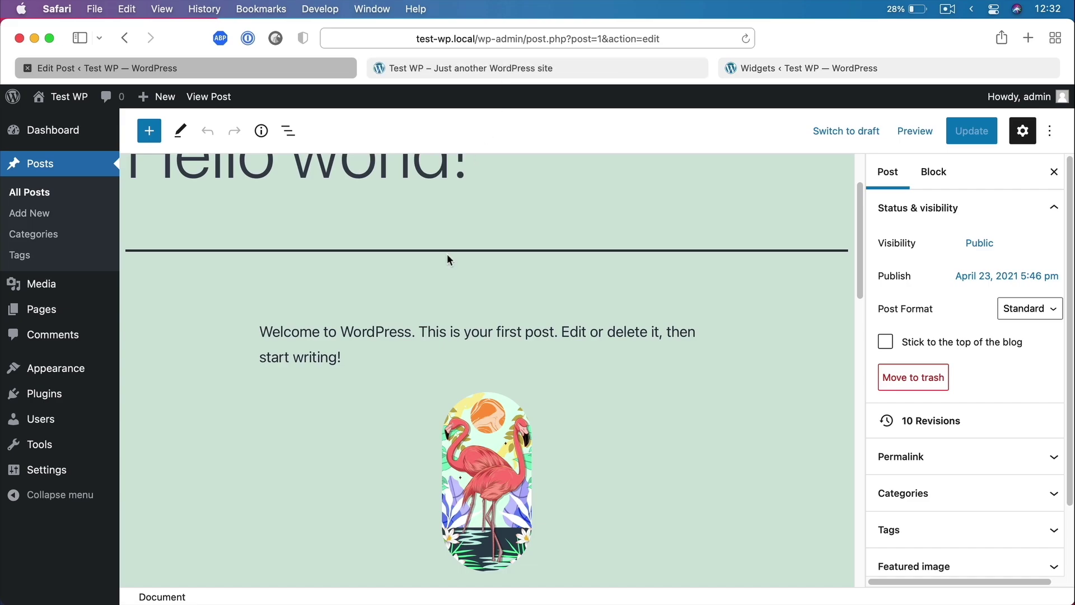
Compare the Design blocks in the Widgets editor with those in the "Hello world!" post's block library
click(809, 67)
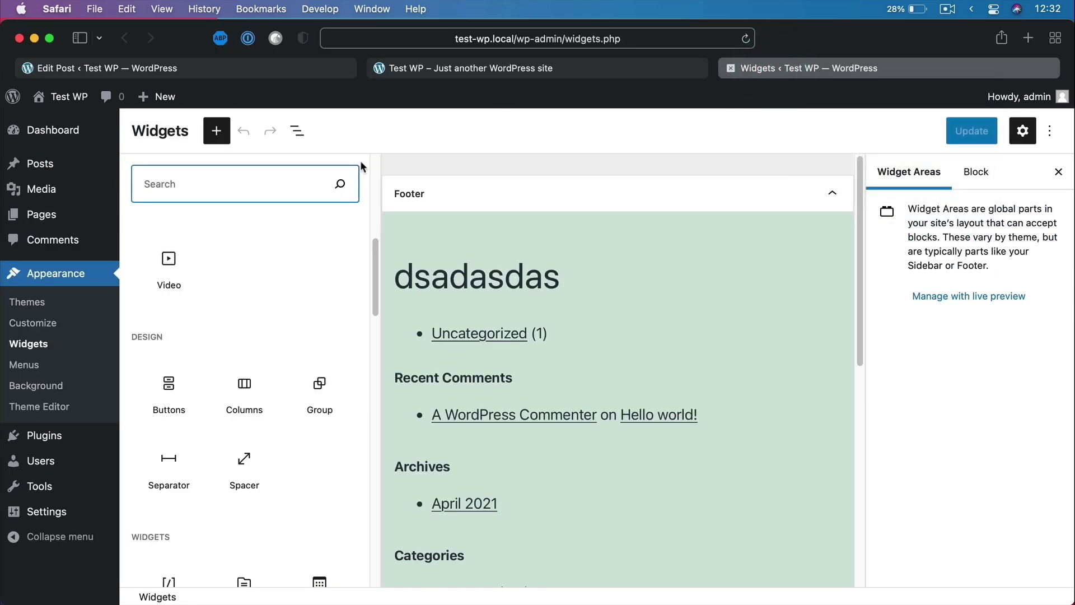
click(175, 76)
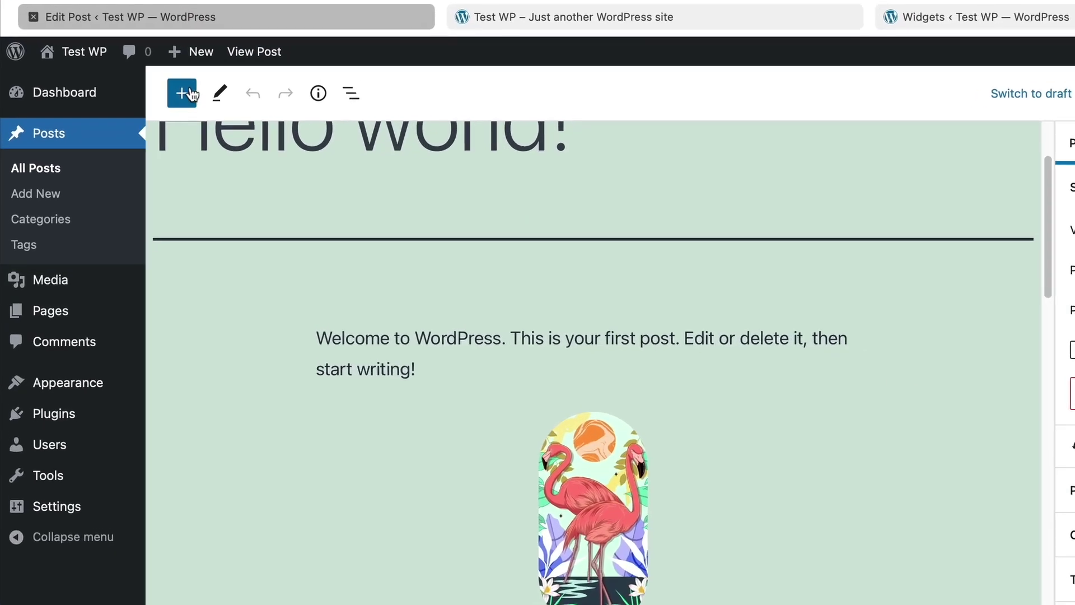
click(149, 130)
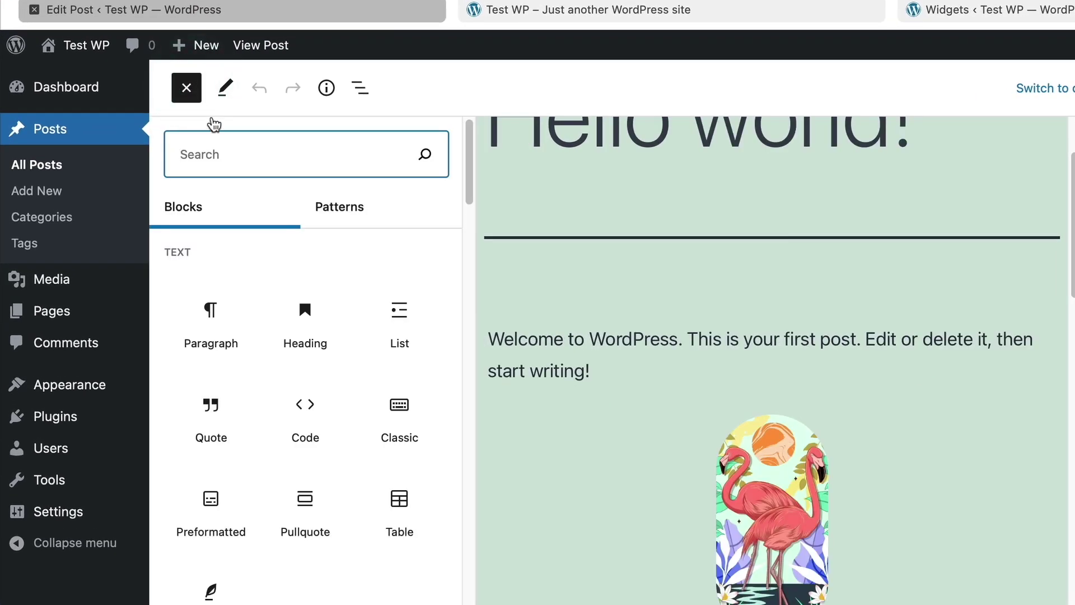
scroll(355, 352, down, 15)
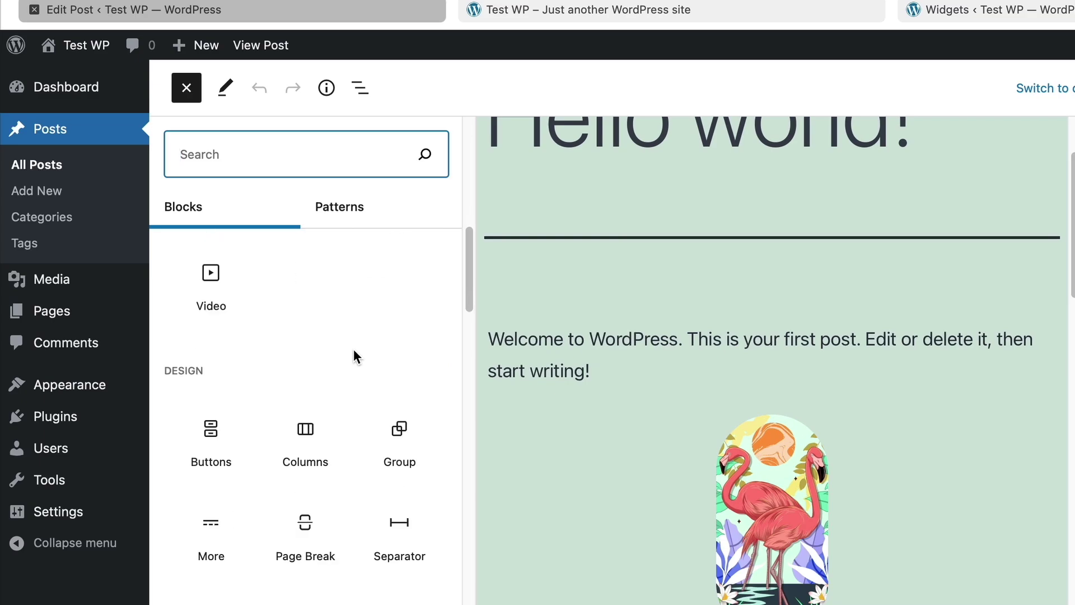
Insert a Latest Posts block into the "Hello world!" post and set both its style and default style to Borders
scroll(354, 349, down, 10)
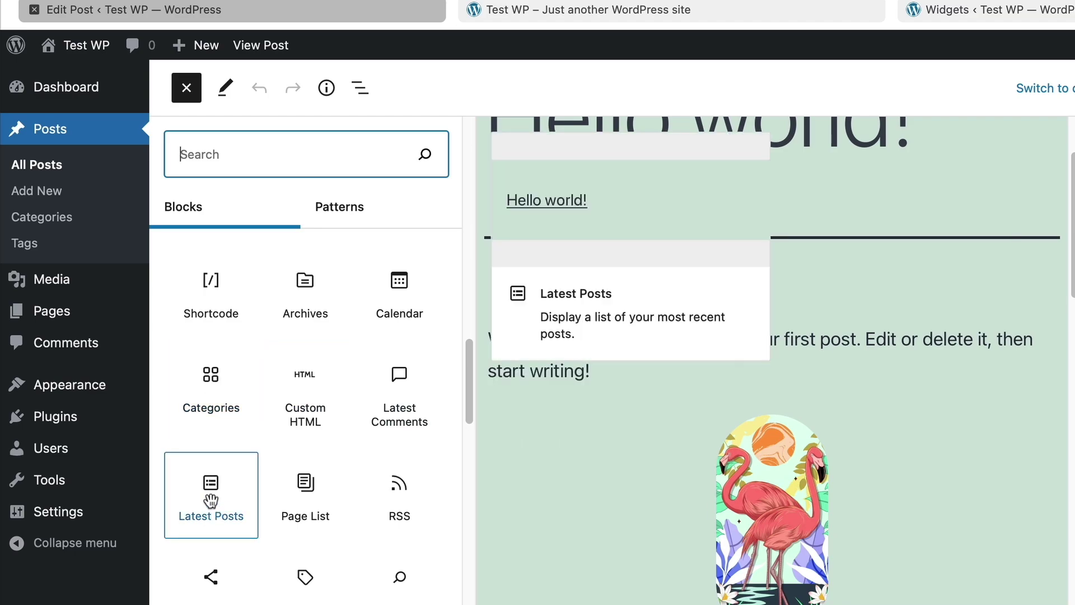
click(210, 500)
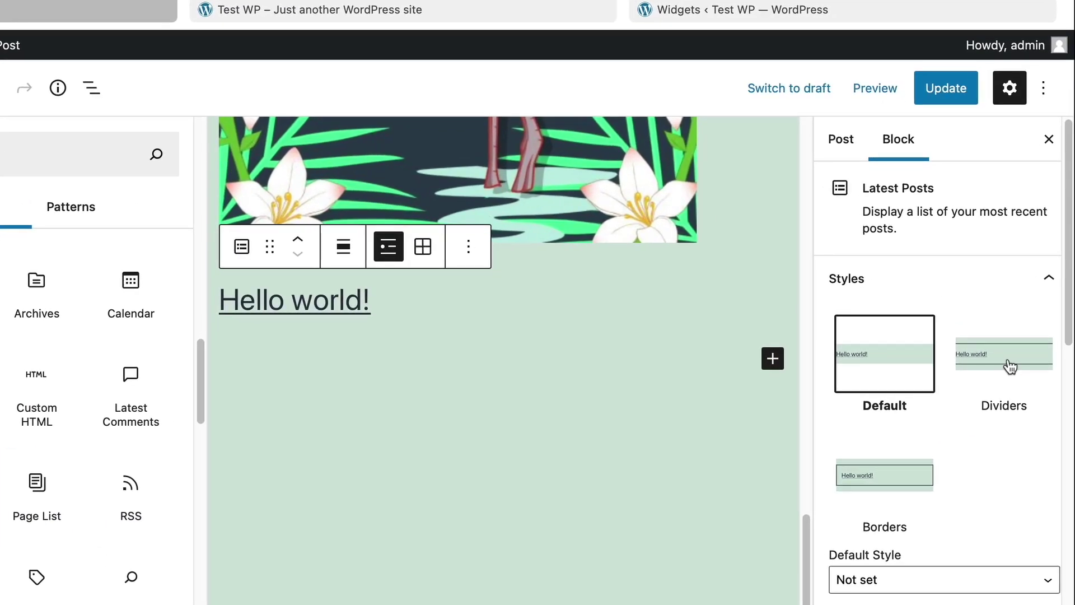
click(1024, 357)
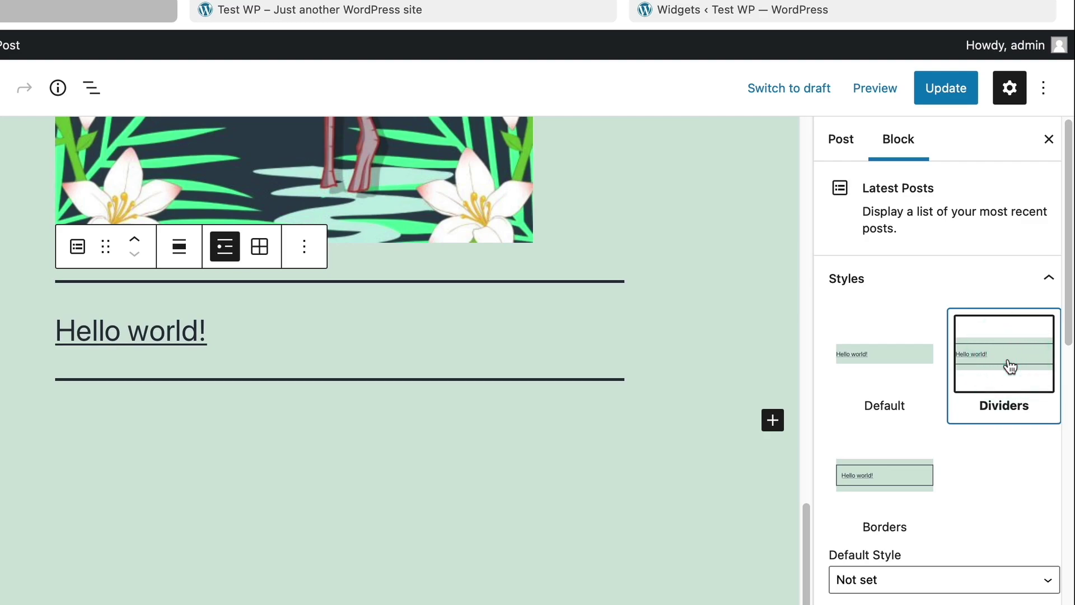
click(871, 478)
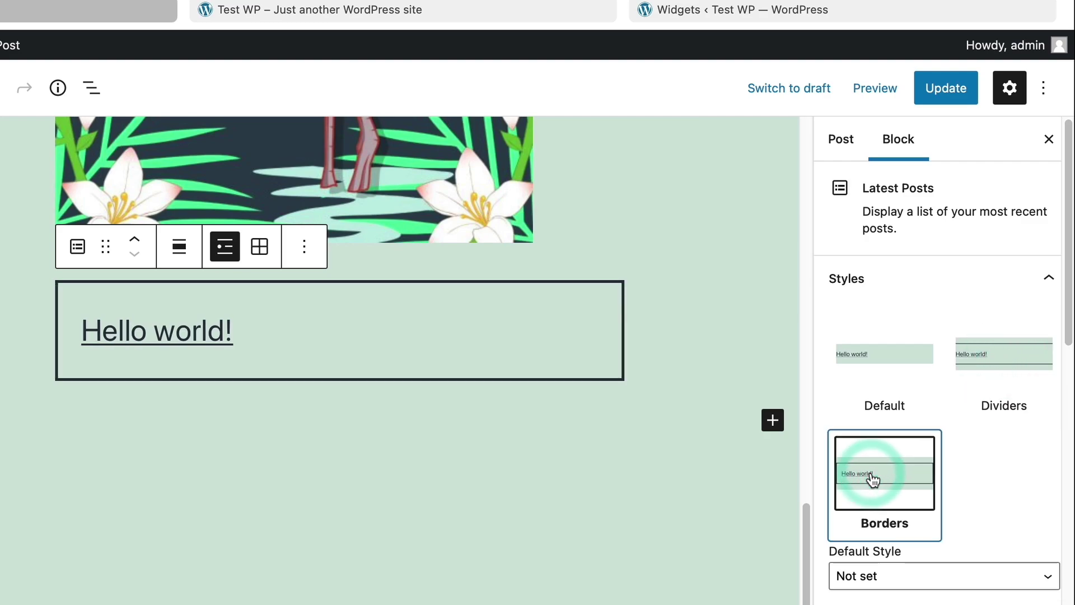
scroll(899, 466, down, 3)
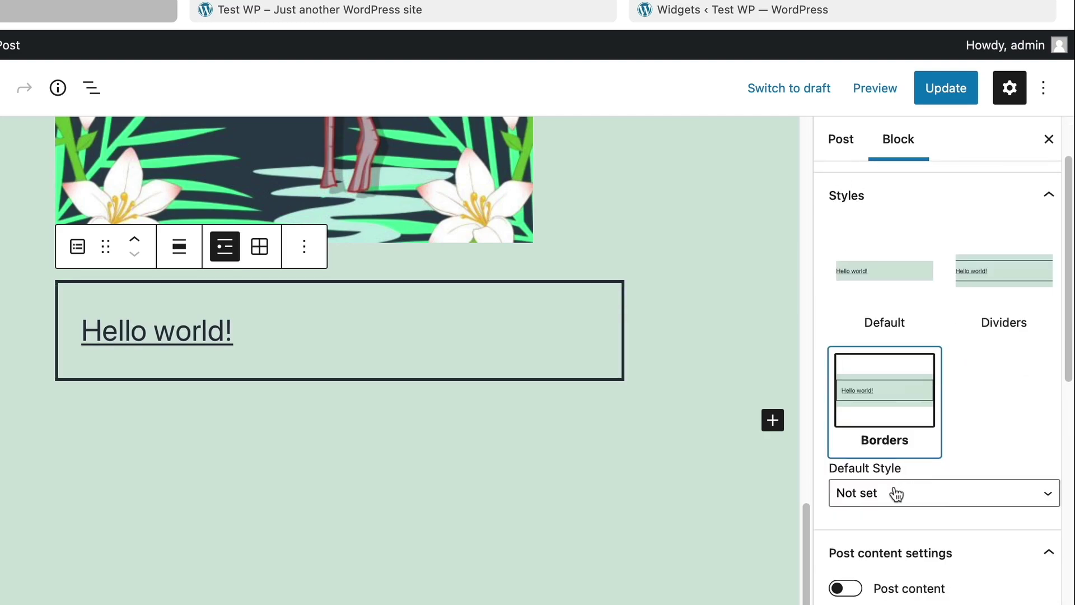
click(895, 493)
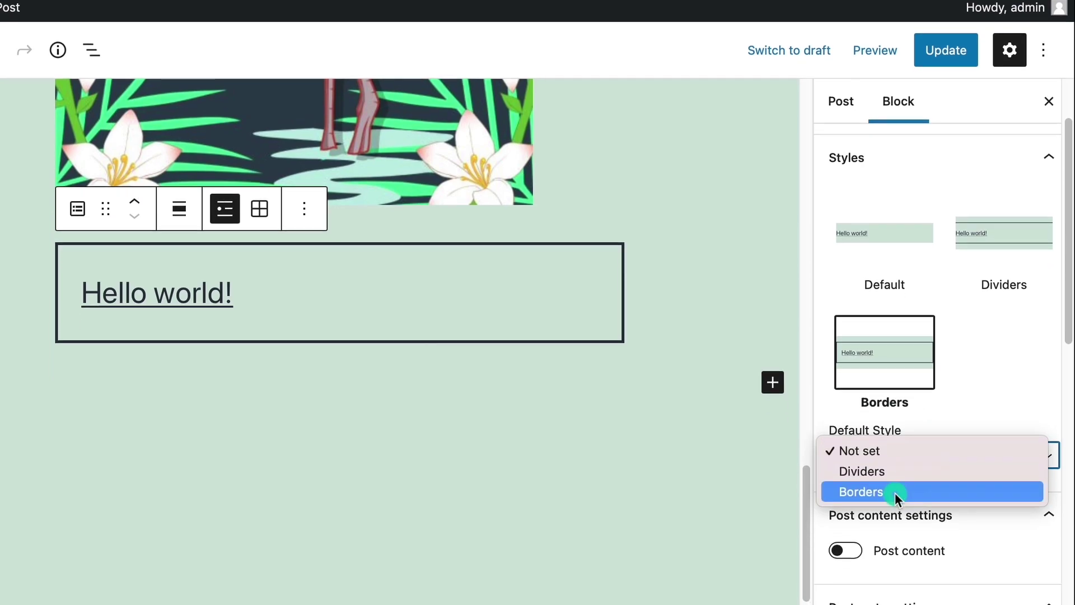
click(894, 528)
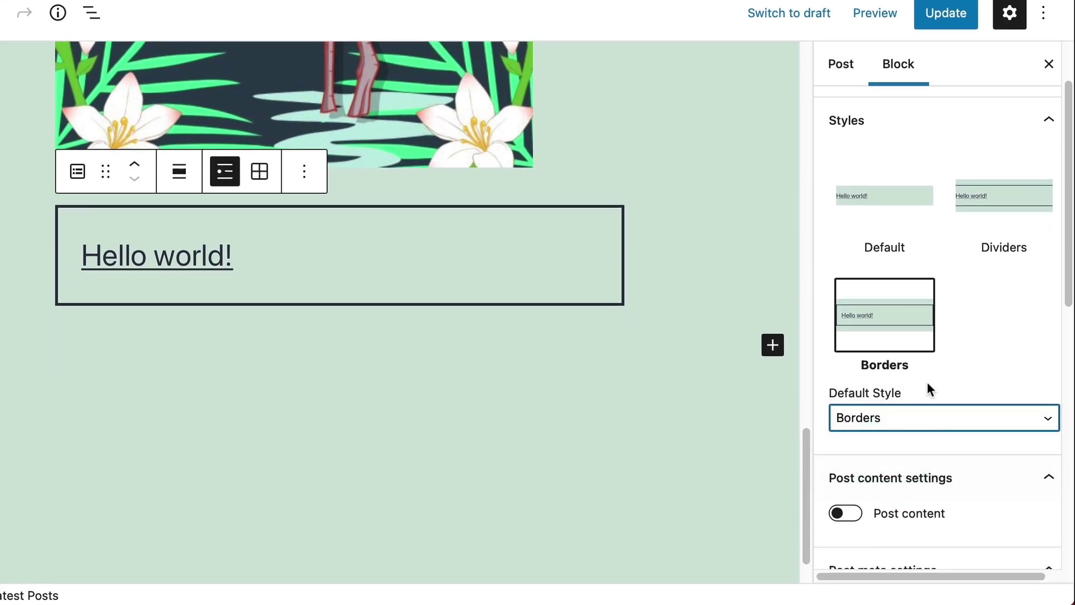
Show post content as an excerpt in the Latest Posts block, with a maximum of 28 words
scroll(933, 450, down, 5)
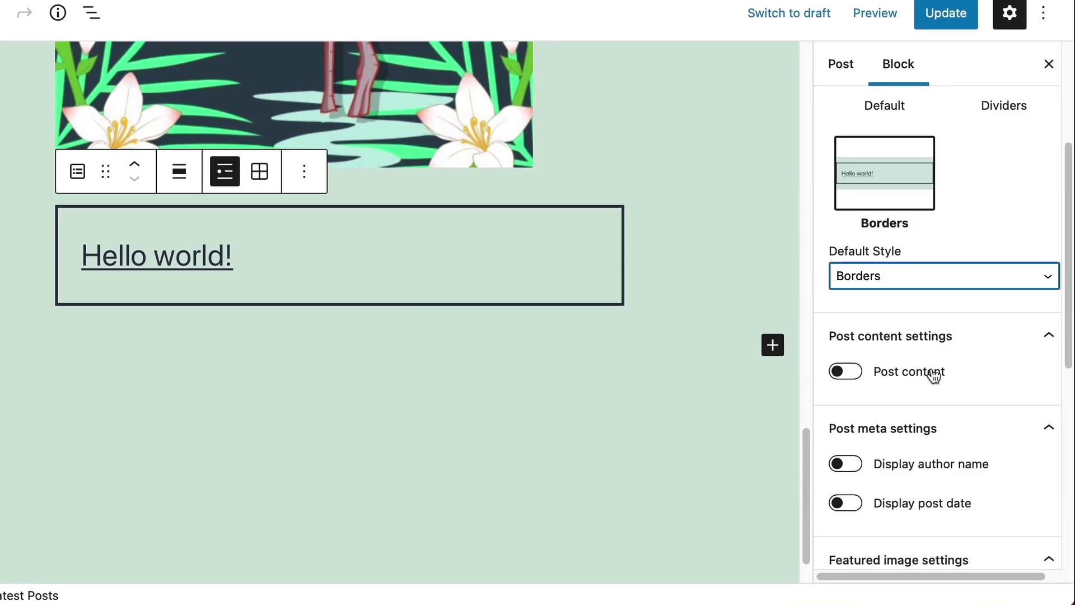
click(847, 372)
scroll(866, 358, down, 2)
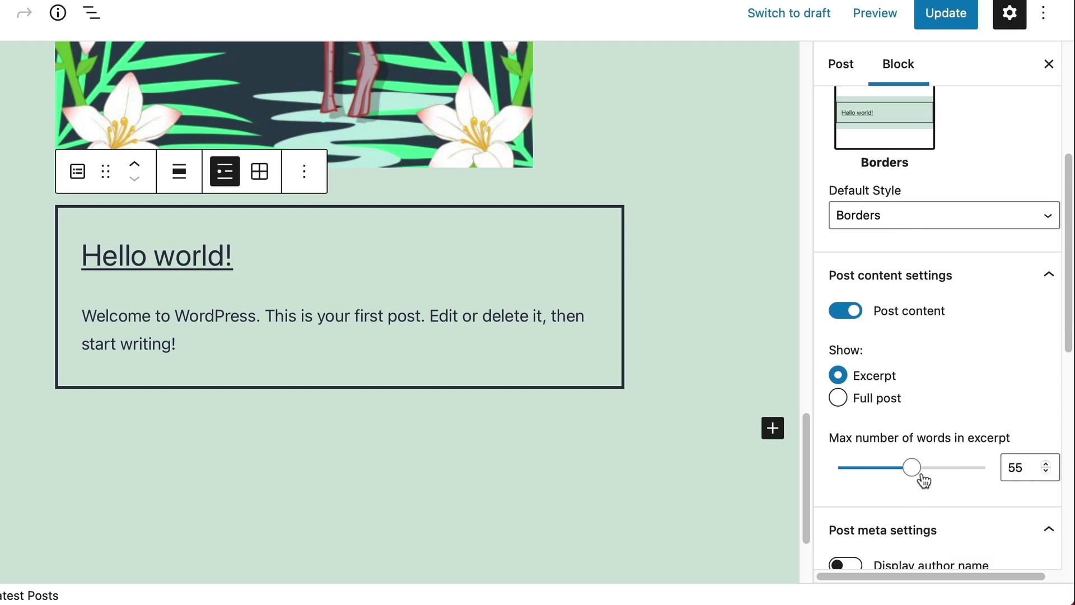
drag(913, 471, 869, 471)
Display the author name and the post date in the Latest Posts block
scroll(927, 345, down, 5)
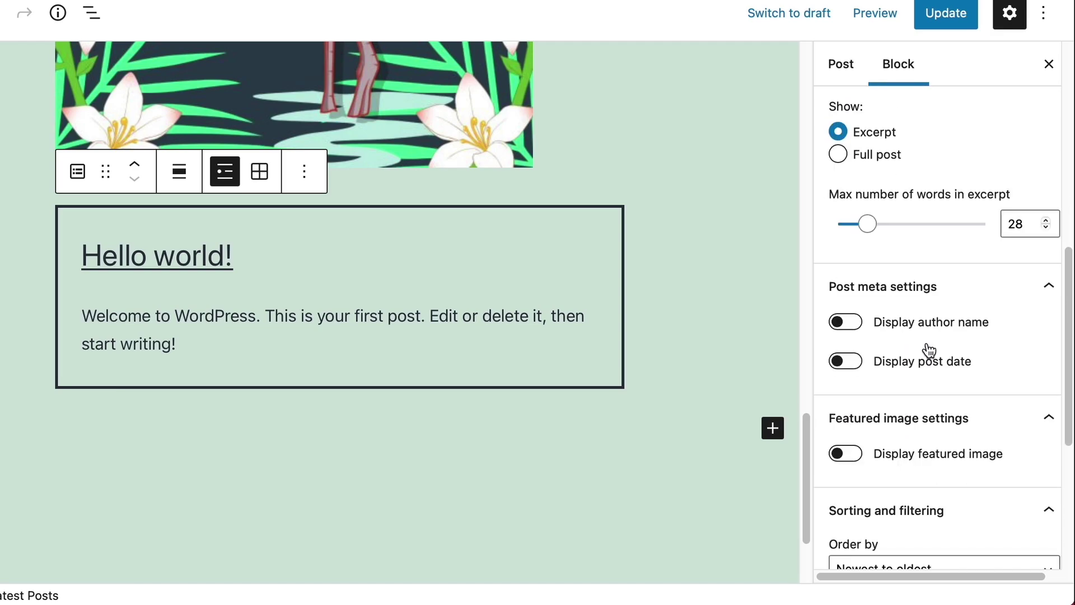
click(846, 322)
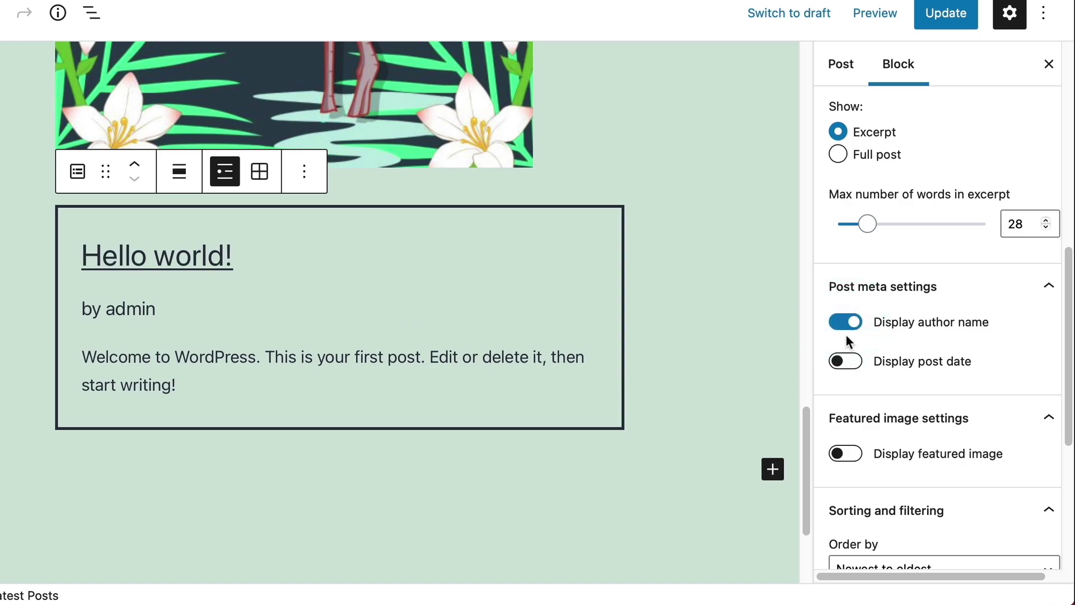
click(847, 362)
Try displaying the featured image in the Latest Posts block and switch the option off again
scroll(889, 320, down, 2)
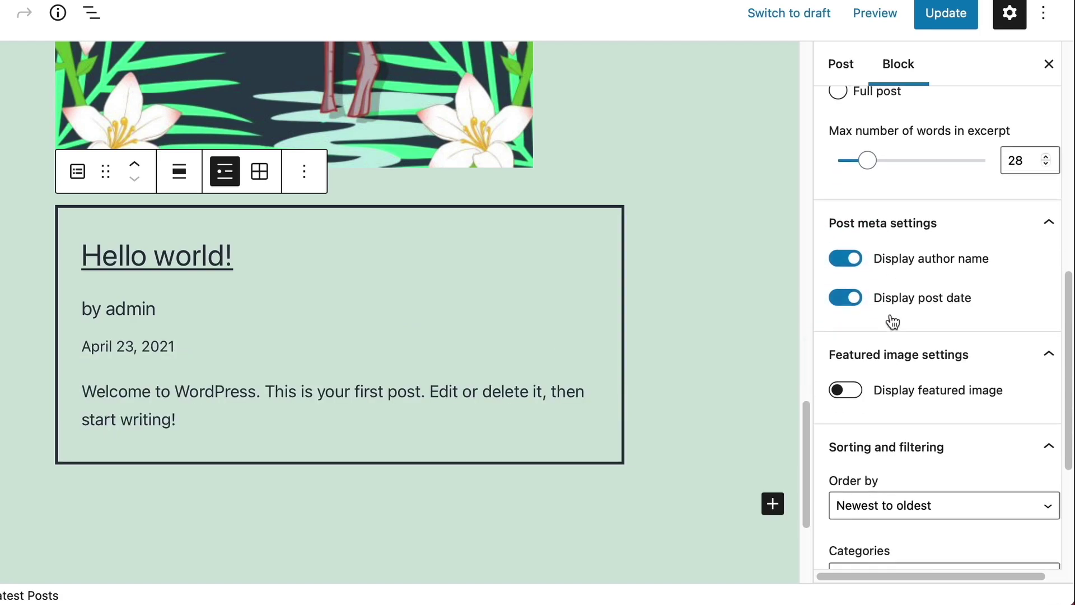
click(844, 354)
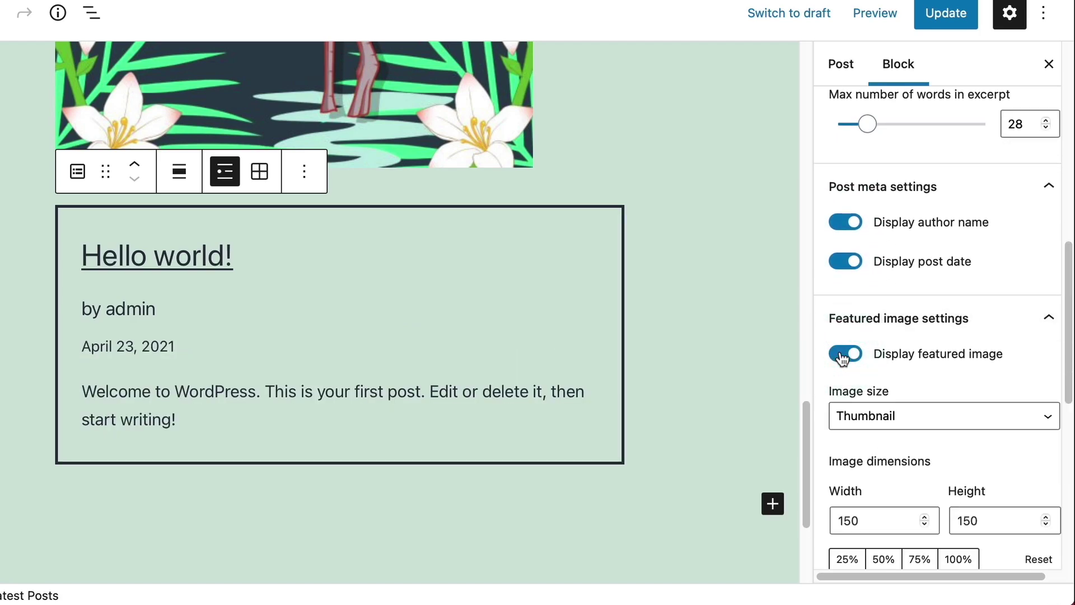
click(854, 351)
Look over the Latest Posts block's sorting and filtering settings and save the changes to the post
scroll(882, 322, down, 5)
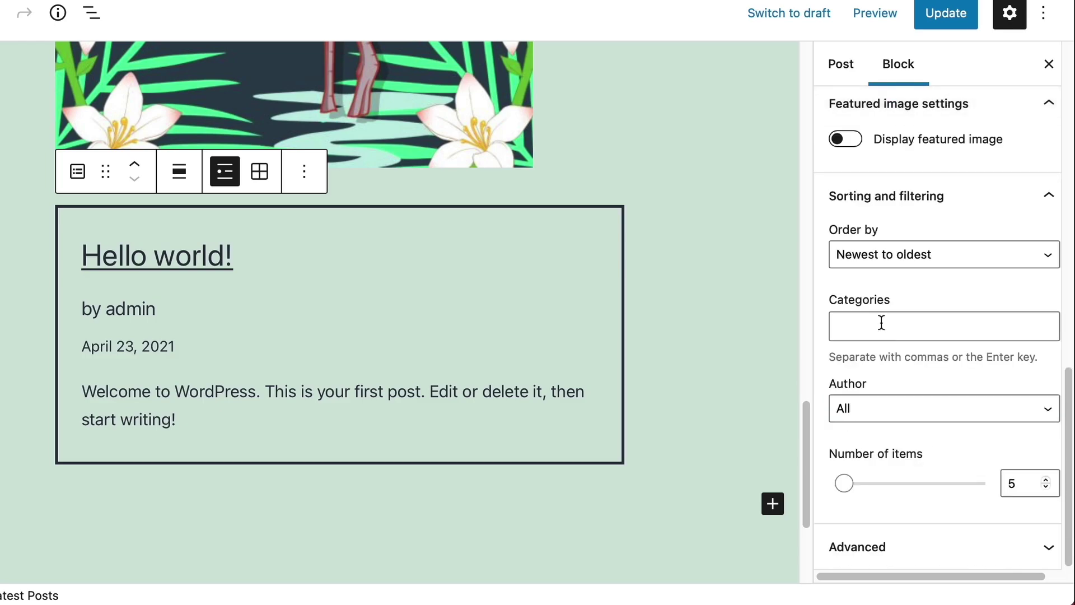
scroll(881, 322, up, 10)
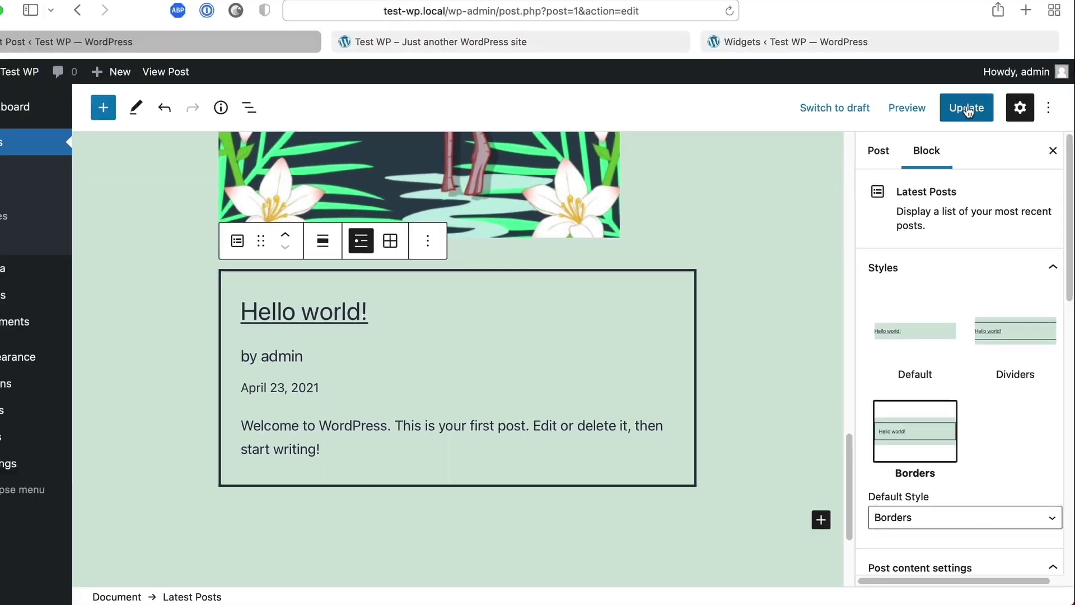
click(952, 13)
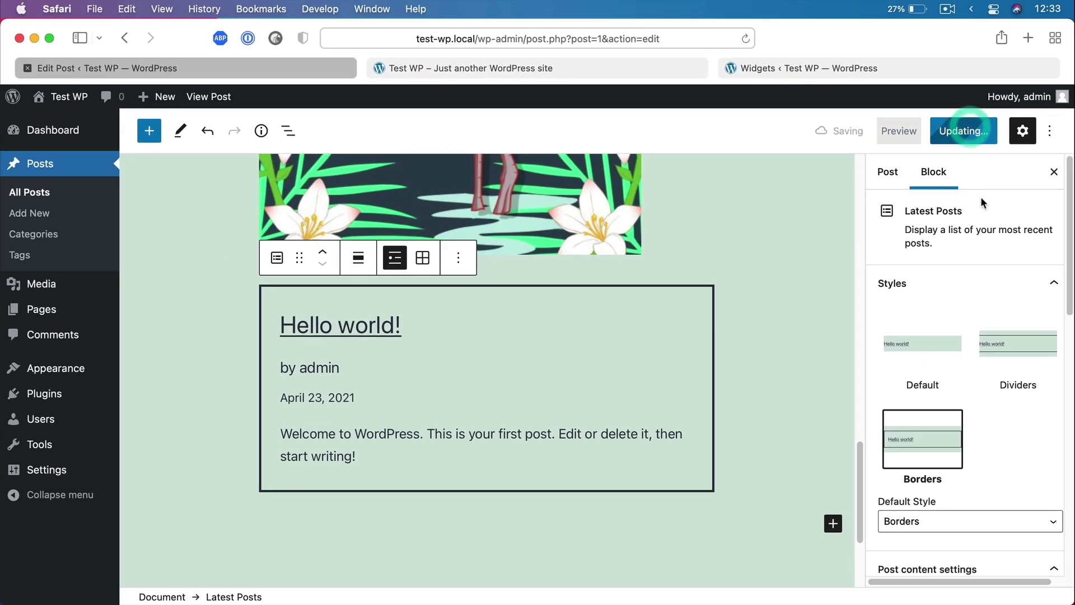
Open the "Hello world!" post on the live site and examine the Latest Posts block below the flamingo images
click(479, 68)
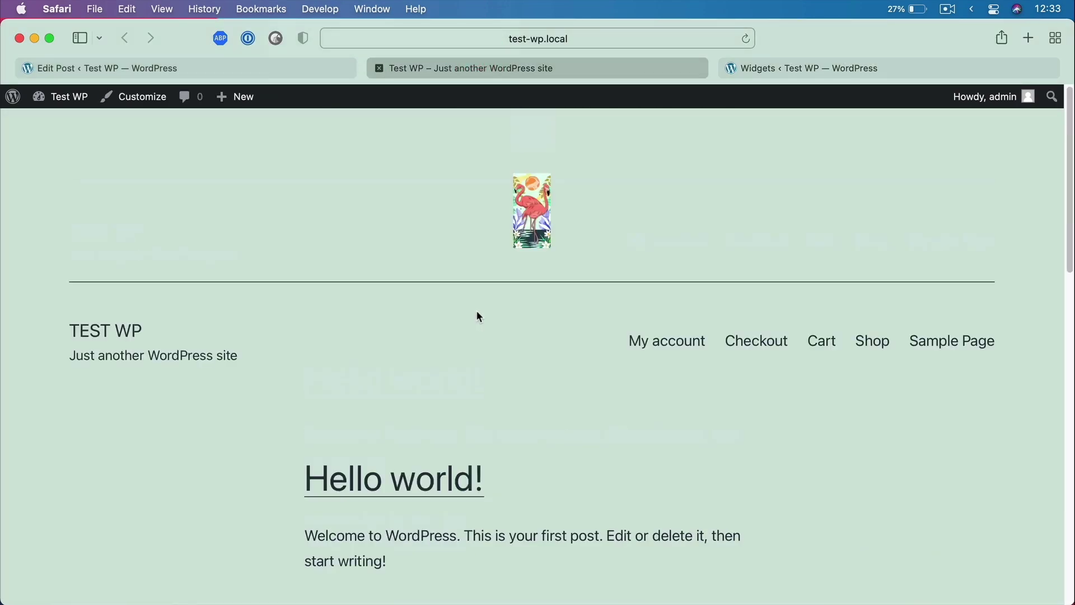
click(454, 479)
scroll(546, 331, down, 5)
scroll(546, 331, down, 3)
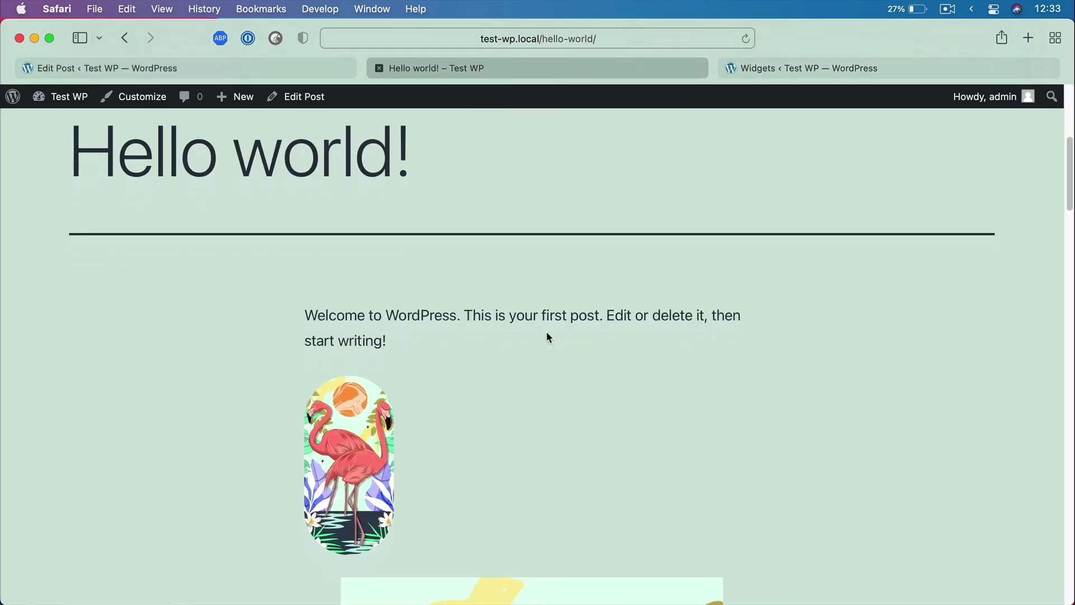
scroll(499, 429, down, 15)
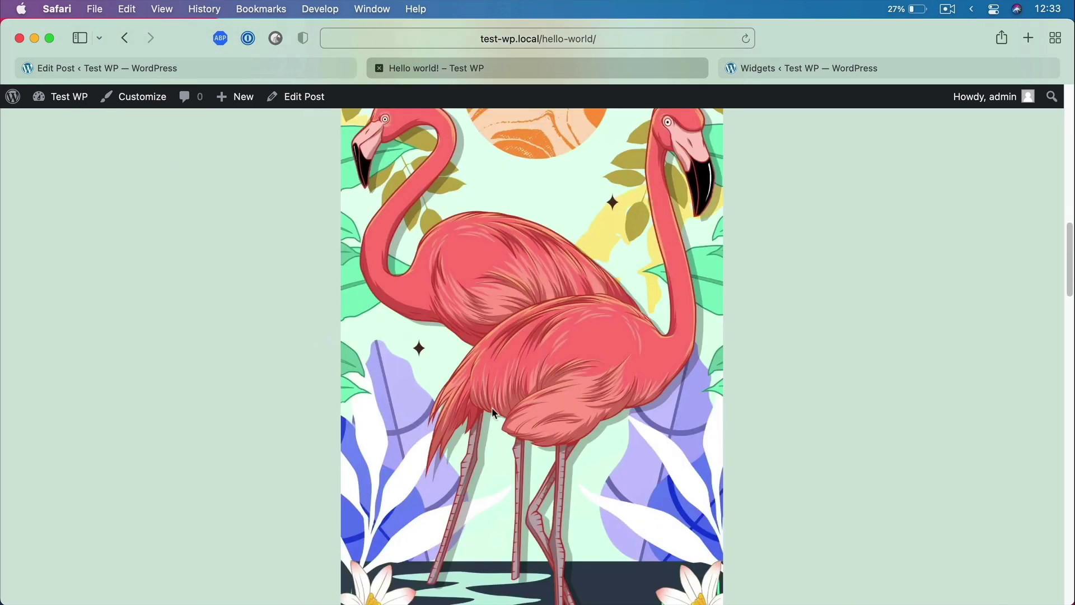
scroll(489, 400, down, 4)
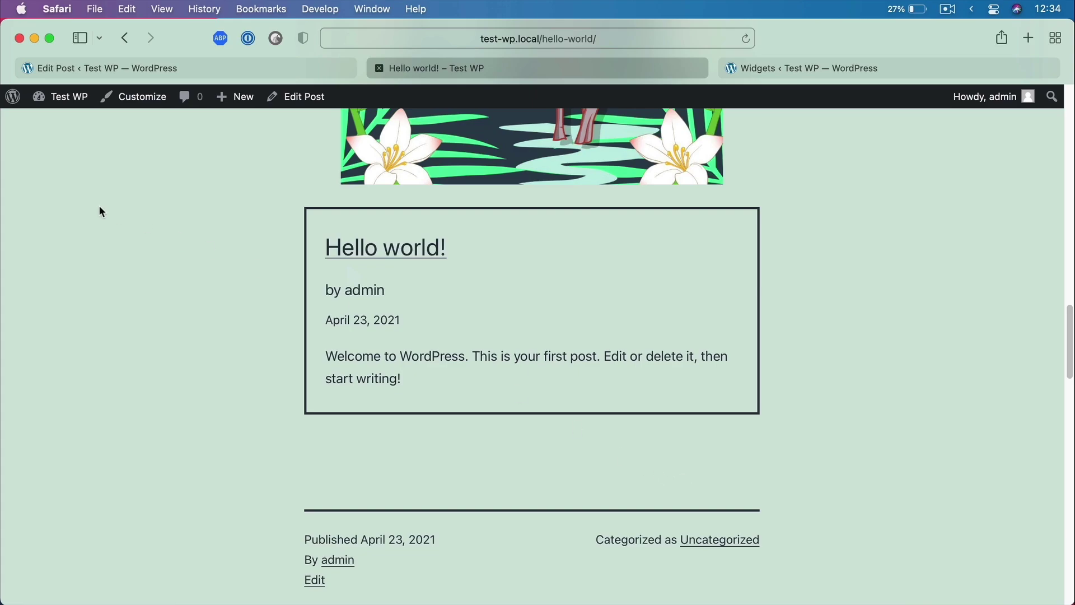
Open the Footer widget area in the Customizer and review its blocks alongside the footer in the live preview
click(159, 108)
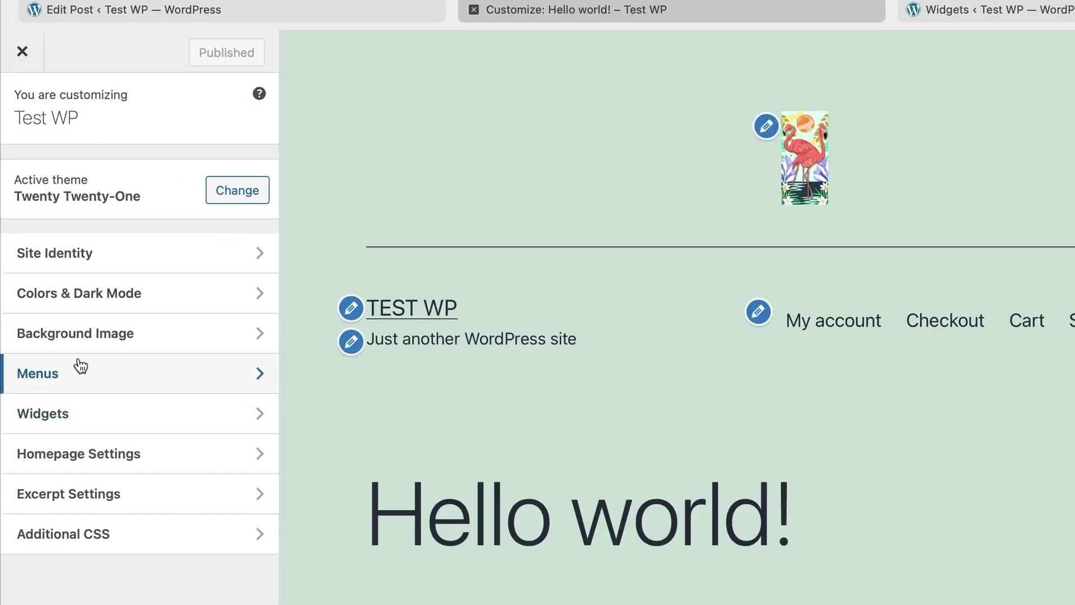
click(82, 408)
click(132, 502)
scroll(79, 206, down, 3)
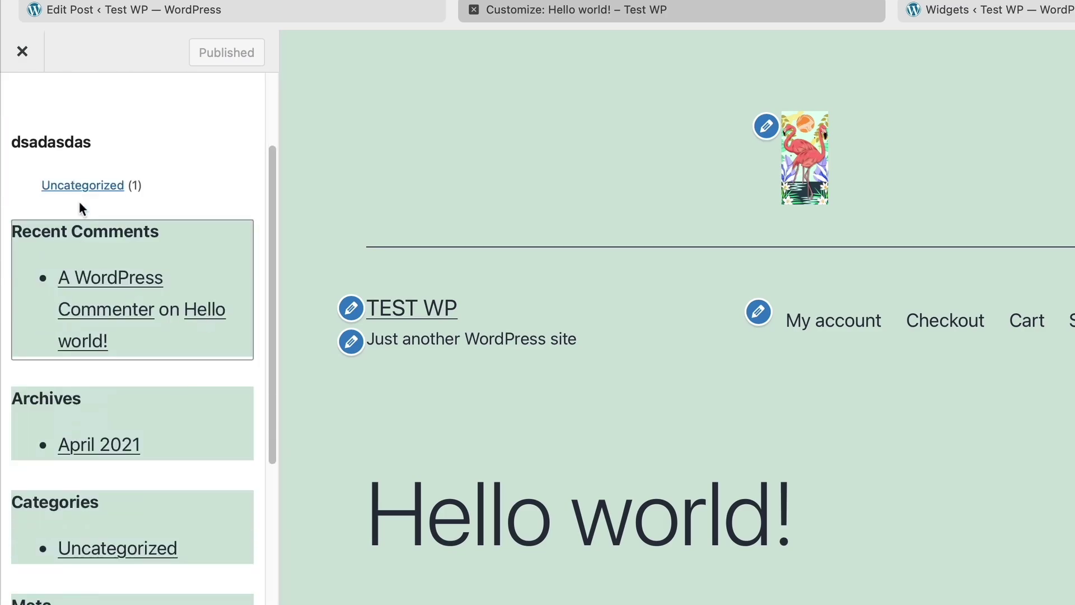
scroll(147, 376, down, 6)
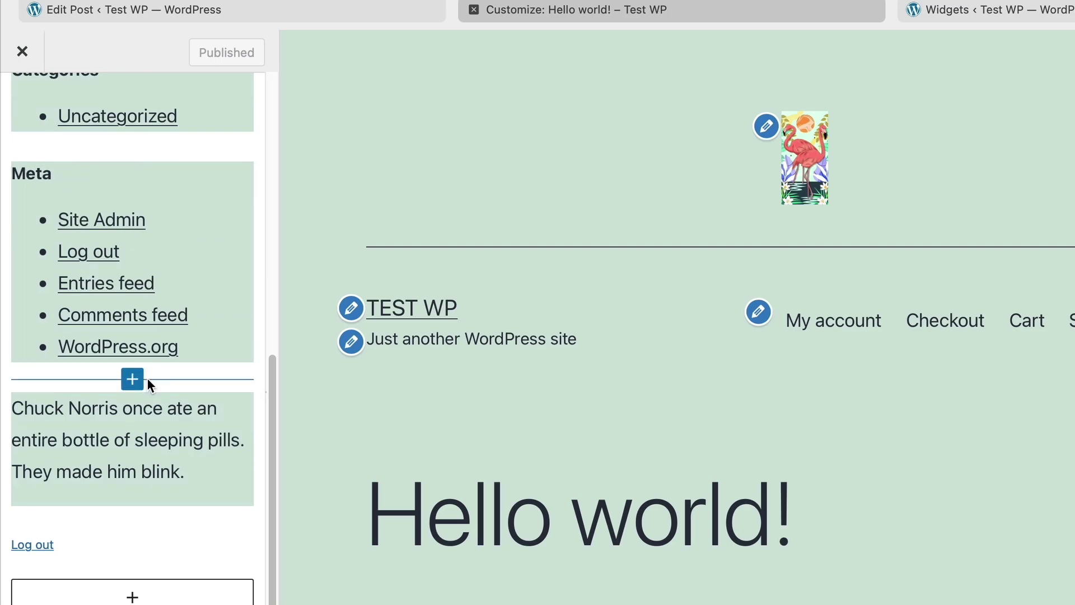
scroll(146, 377, up, 10)
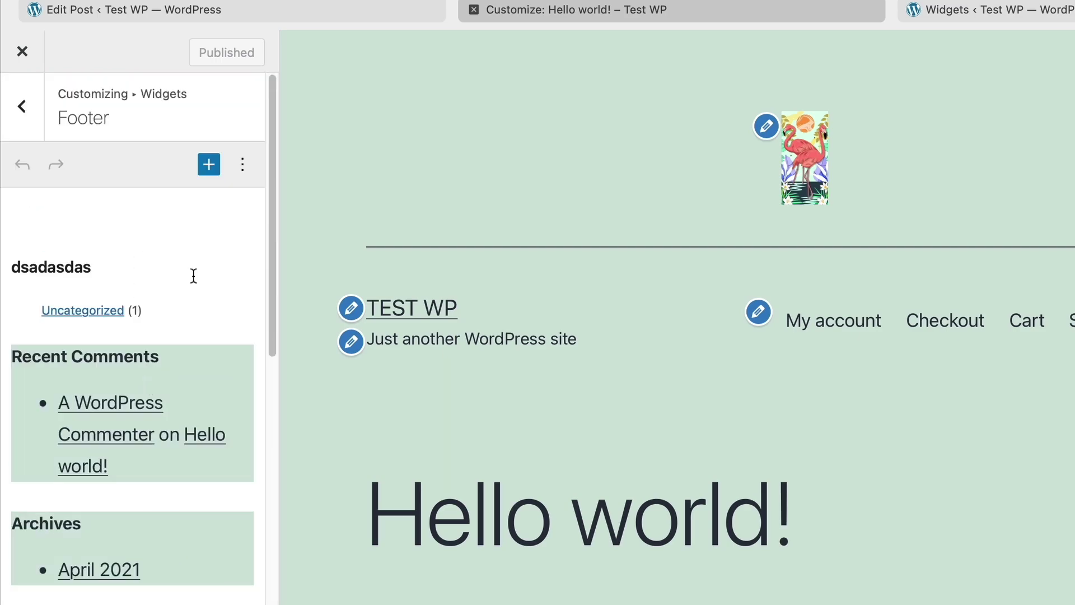
scroll(609, 467, down, 15)
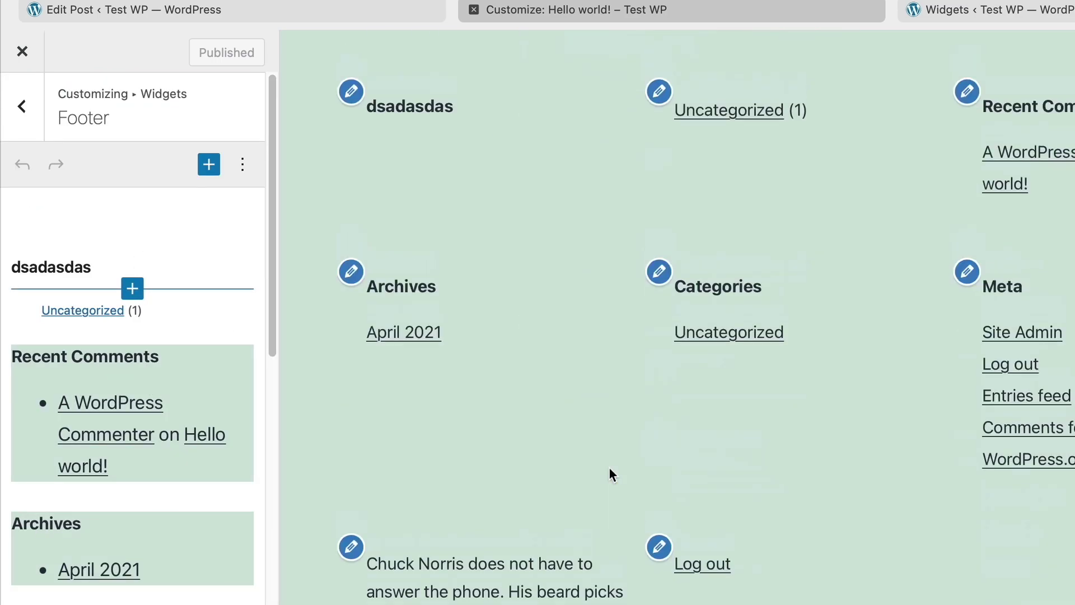
scroll(606, 233, down, 2)
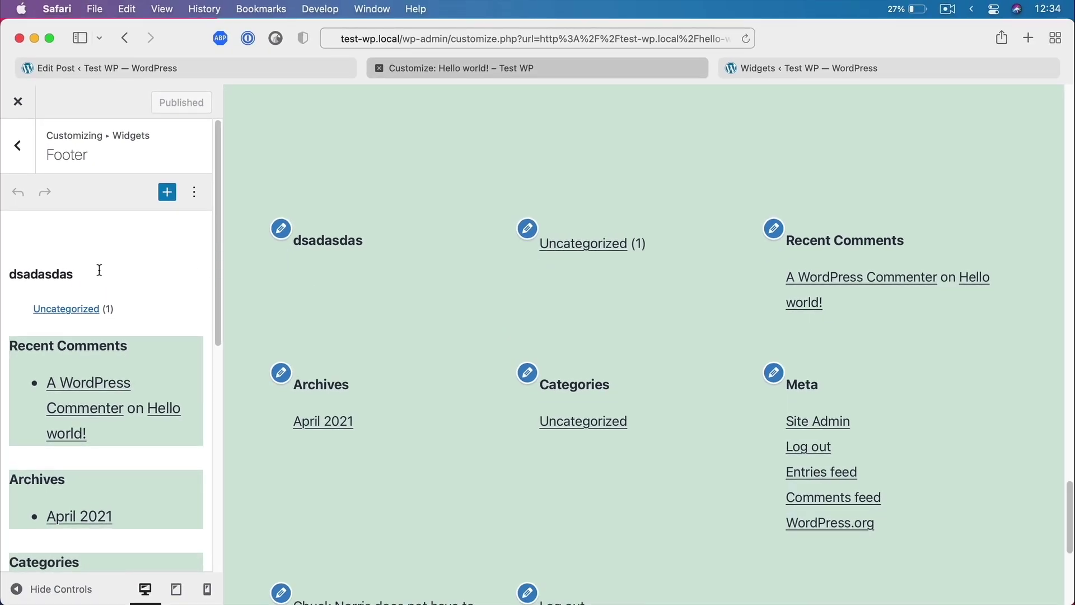
Move the "dsadasdas" heading down two places in the footer so it follows Recent Comments
click(29, 277)
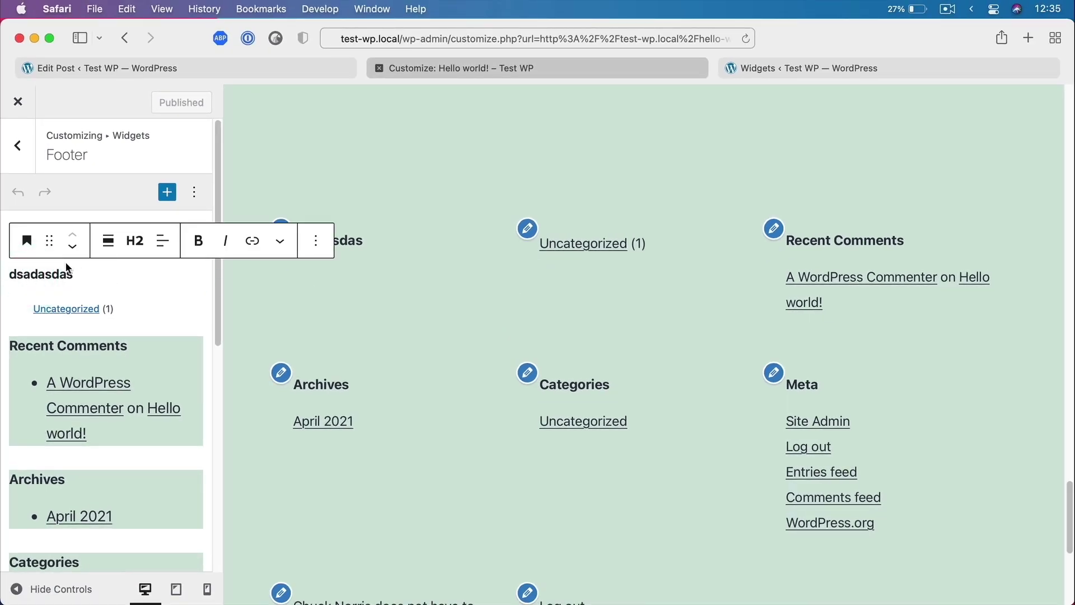
click(73, 250)
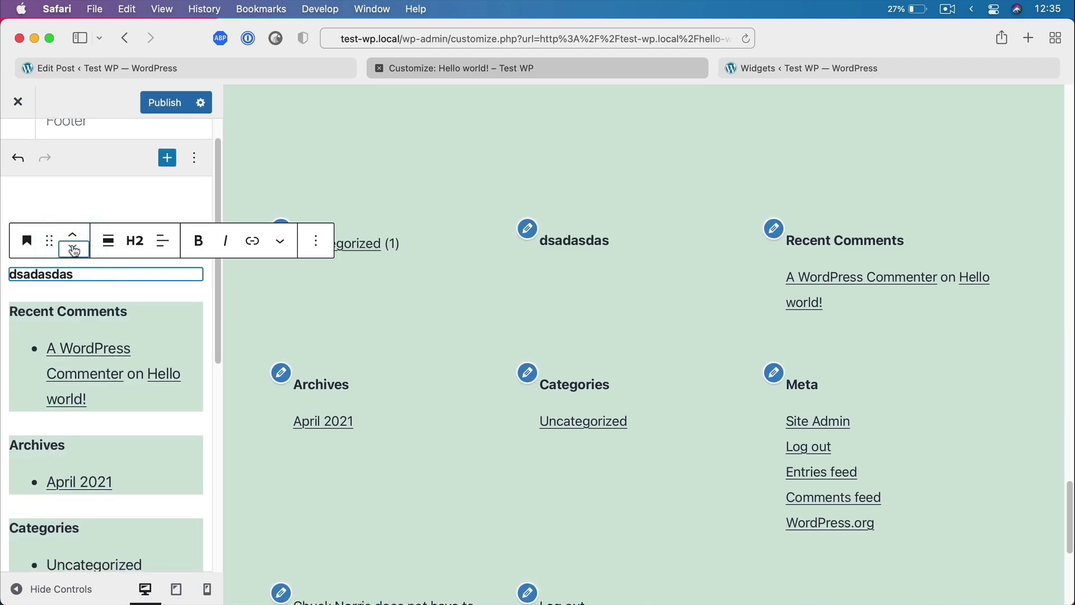
click(74, 250)
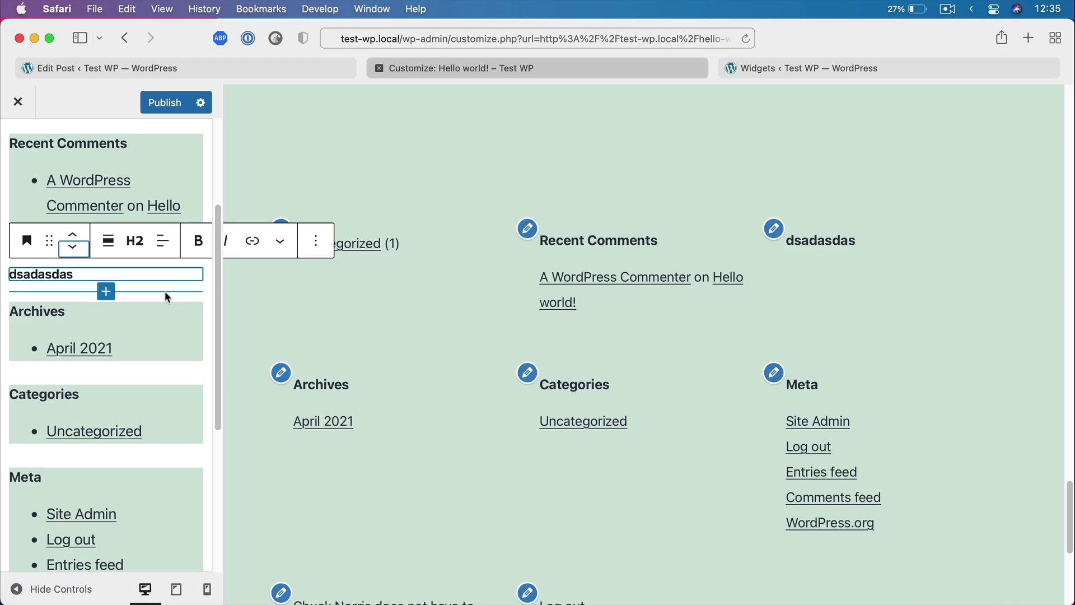
Try heading level H3 on the "dsadasdas" footer heading and set it to H4
click(142, 251)
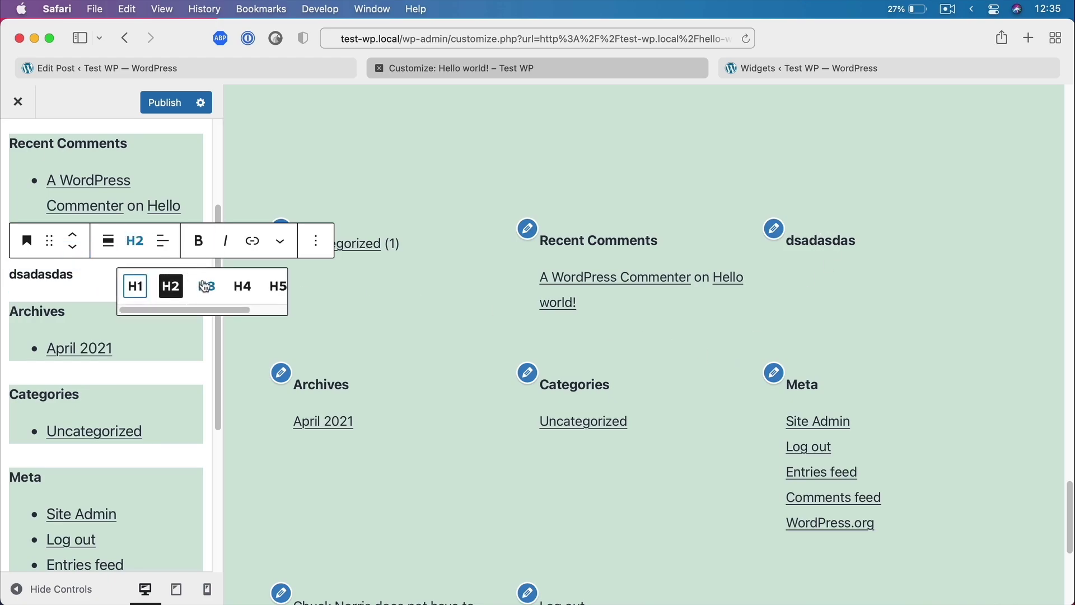
click(206, 285)
click(246, 286)
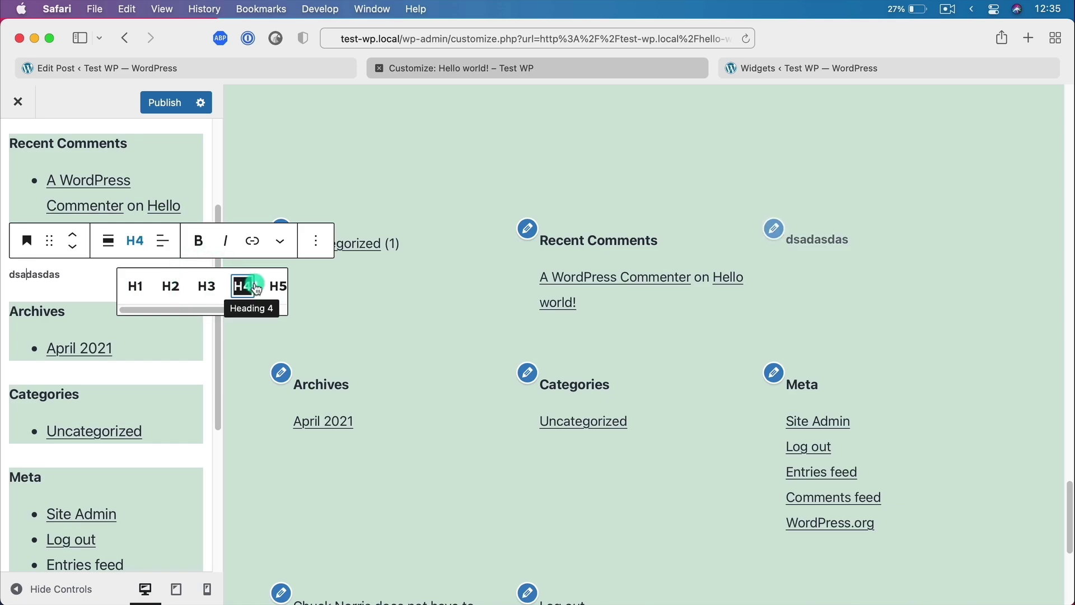
Set the "dsadasdas" footer heading to level H1
click(127, 286)
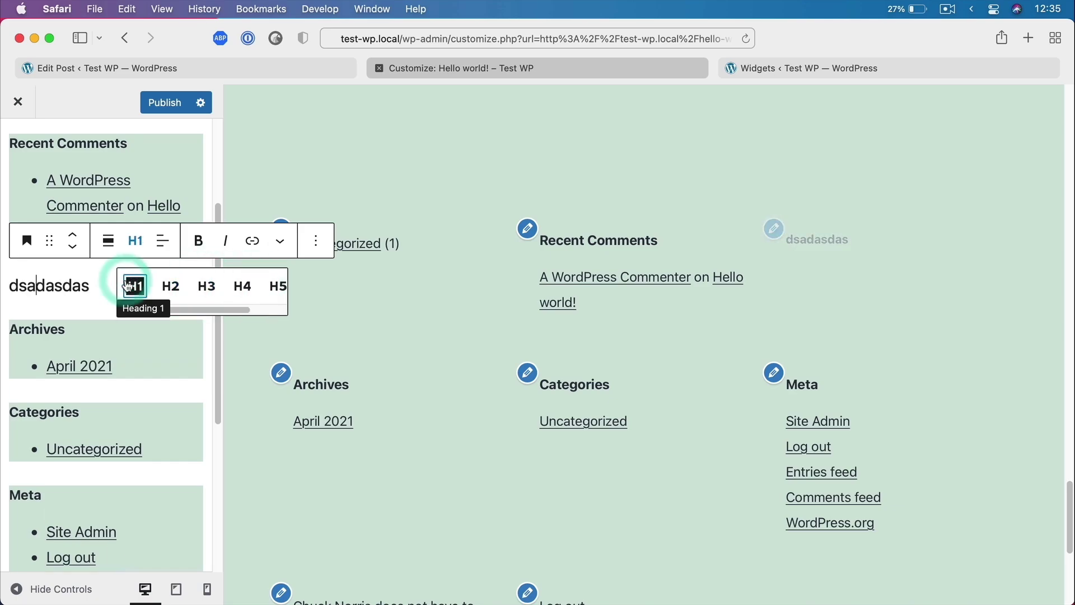
scroll(127, 286, up, 2)
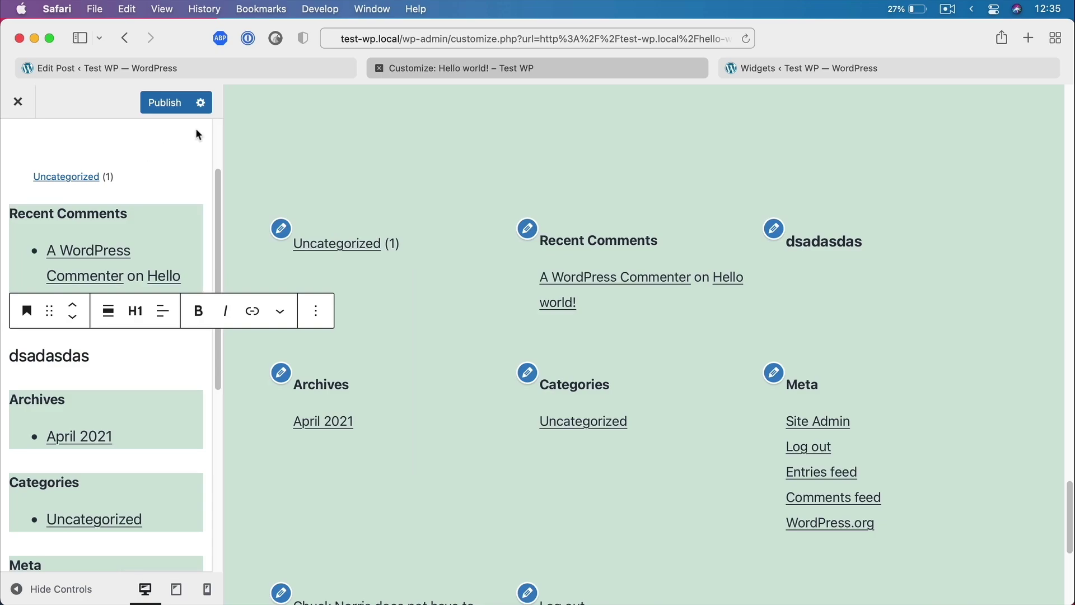
Open the full block library for the Footer widget area, look over the available blocks and close it
click(149, 173)
scroll(168, 202, up, 3)
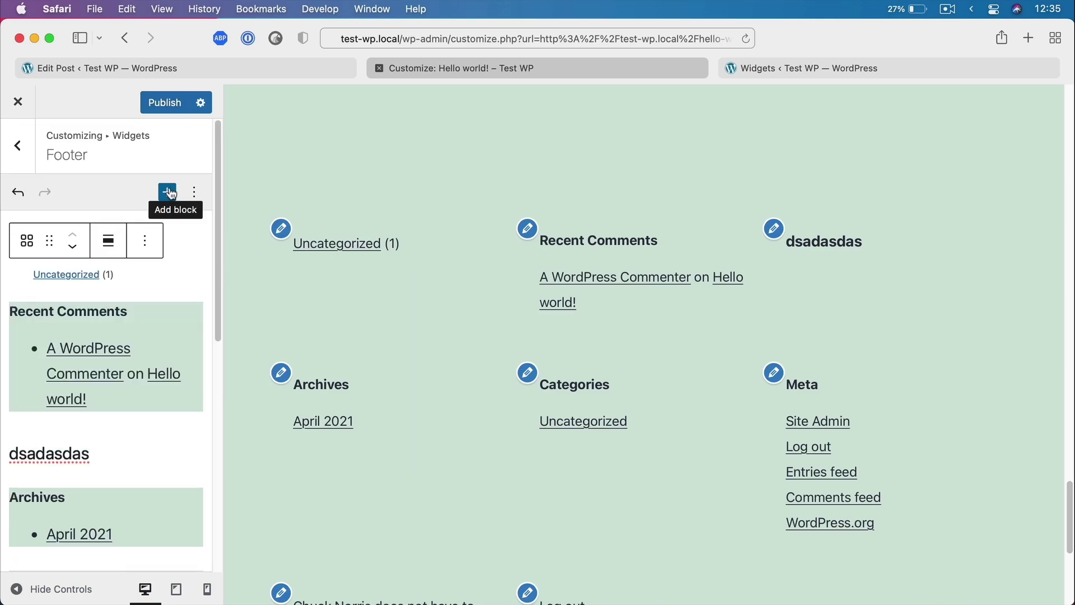
click(168, 193)
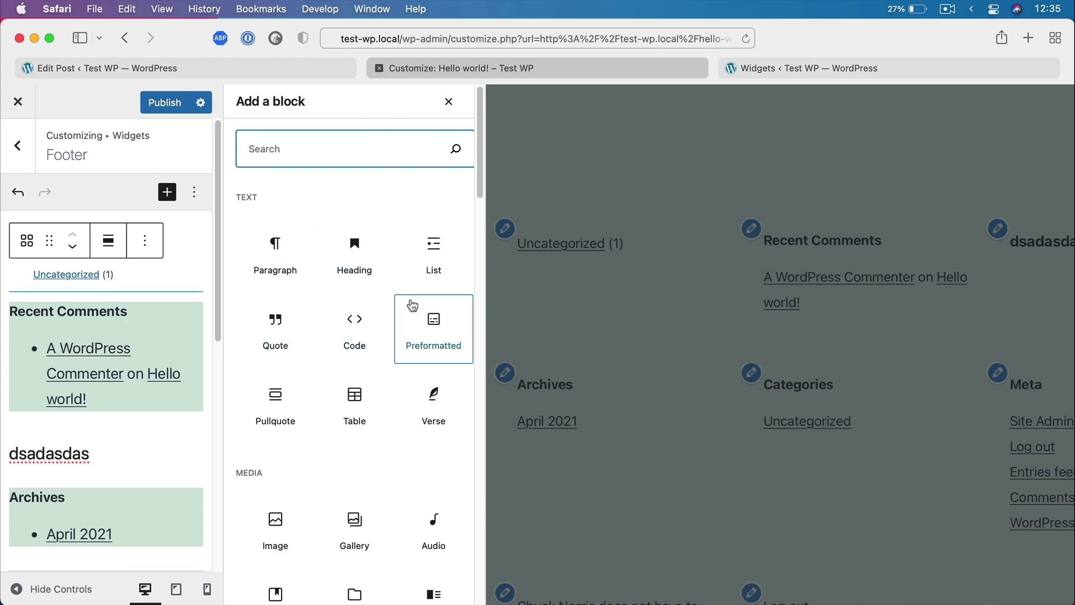
key(Escape)
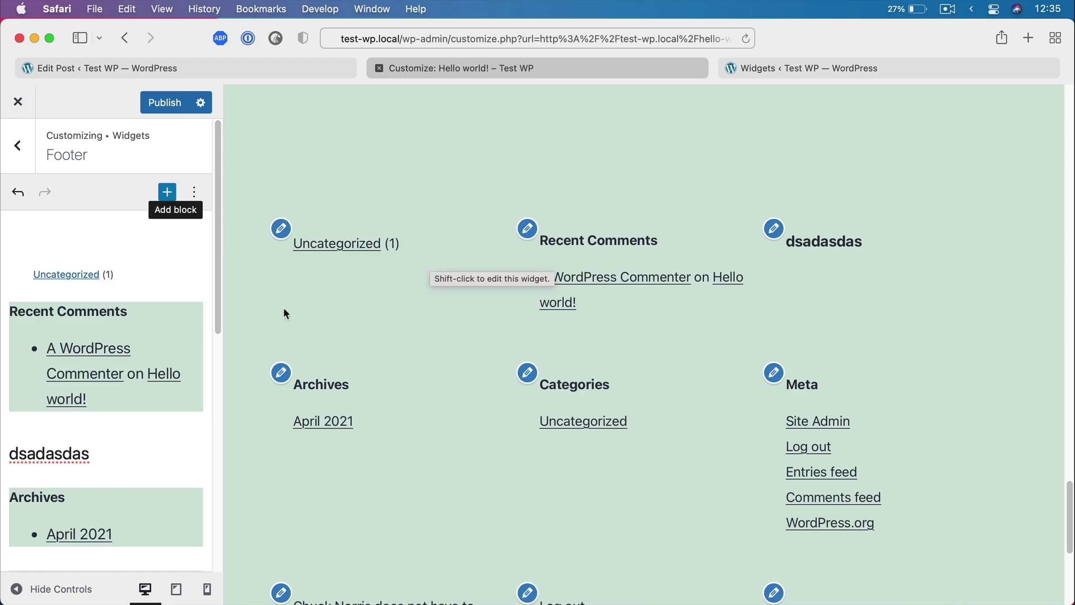
Fill the empty List block at the end of the footer with two items, "jdkasjkldjsa" and "dasdasdasas"
scroll(173, 312, down, 10)
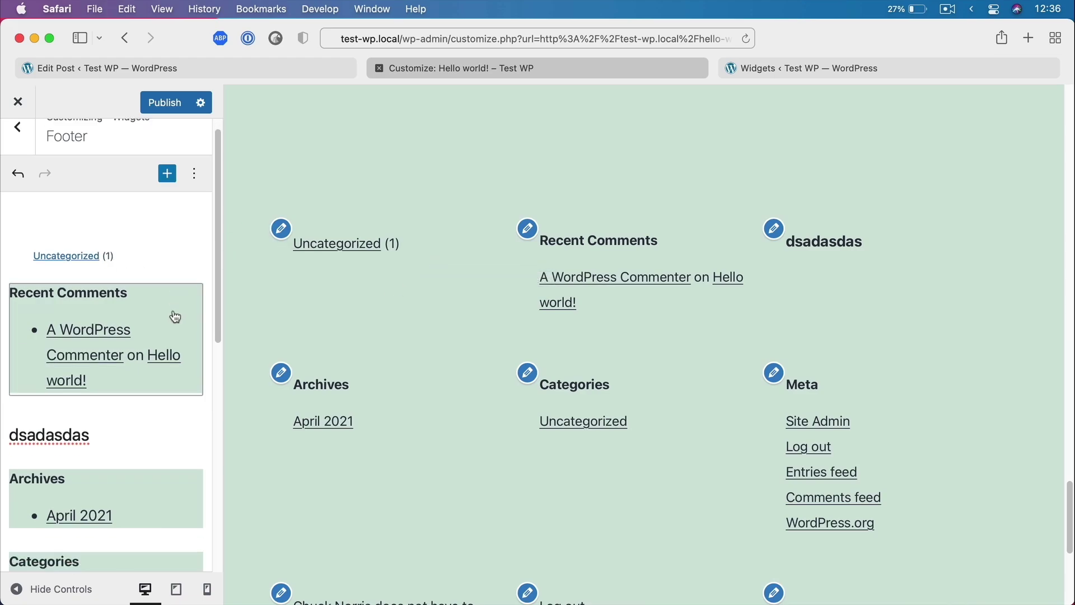
click(34, 495)
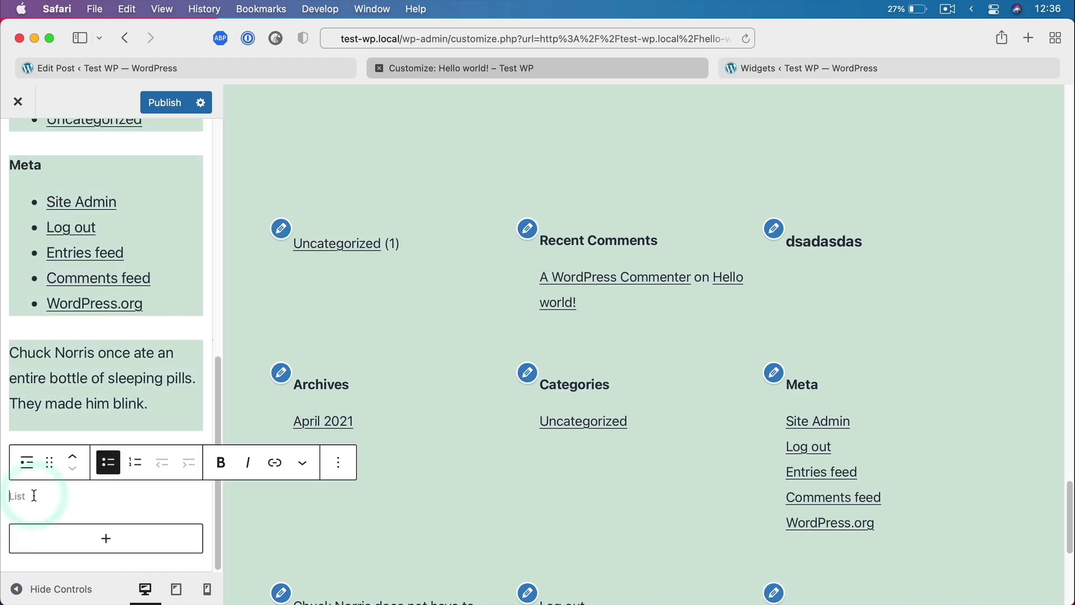
text(jdkasjkldjsa)
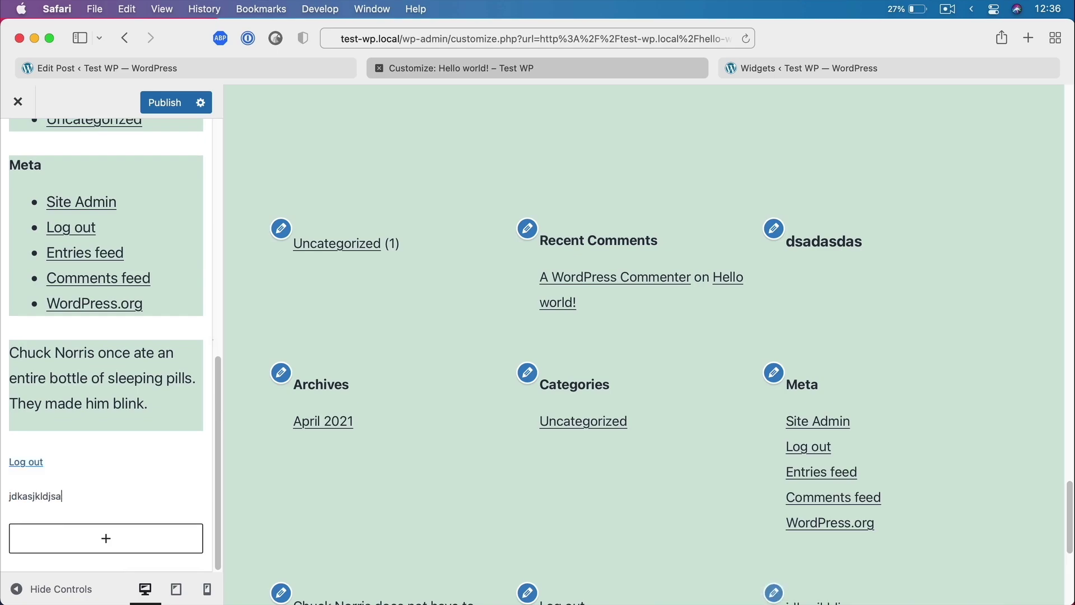
key(Return)
text(dasdasdasas)
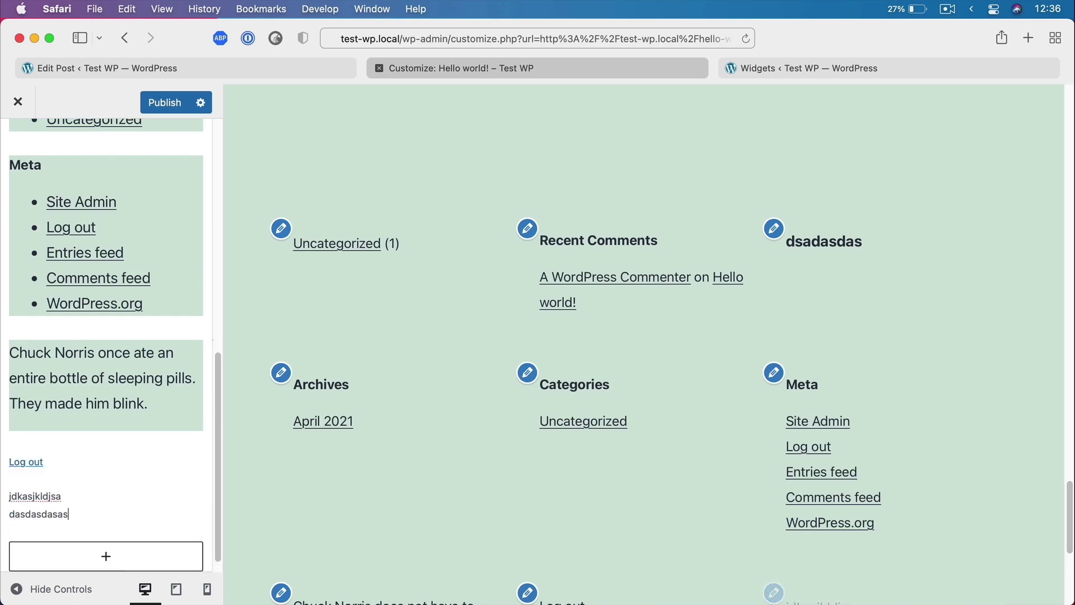
Add an Archives block from the full block library at the end of the footer, below the list
scroll(467, 283, down, 5)
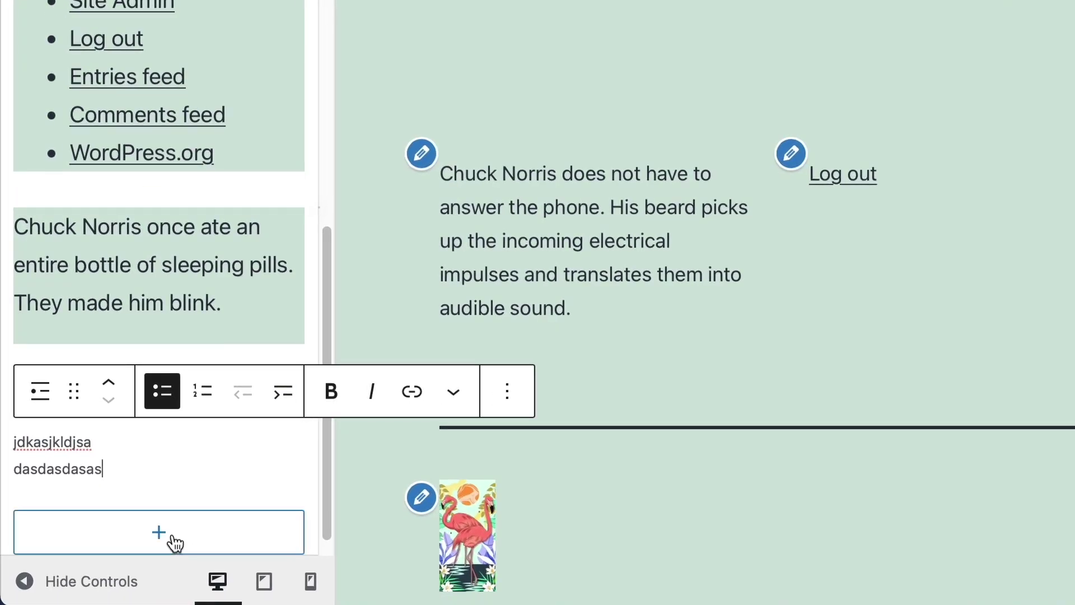
click(174, 536)
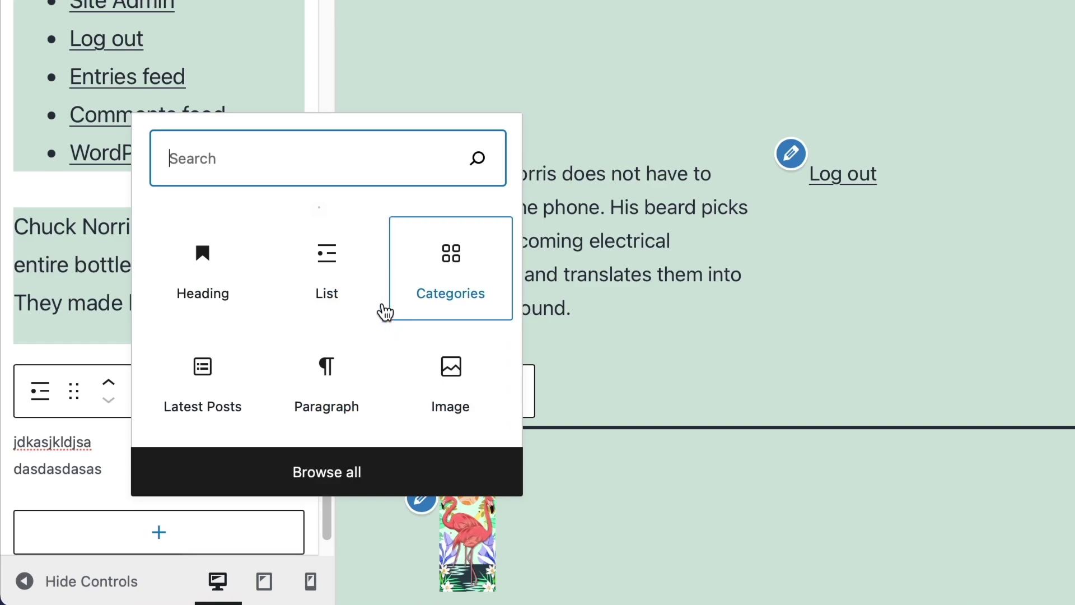
click(336, 475)
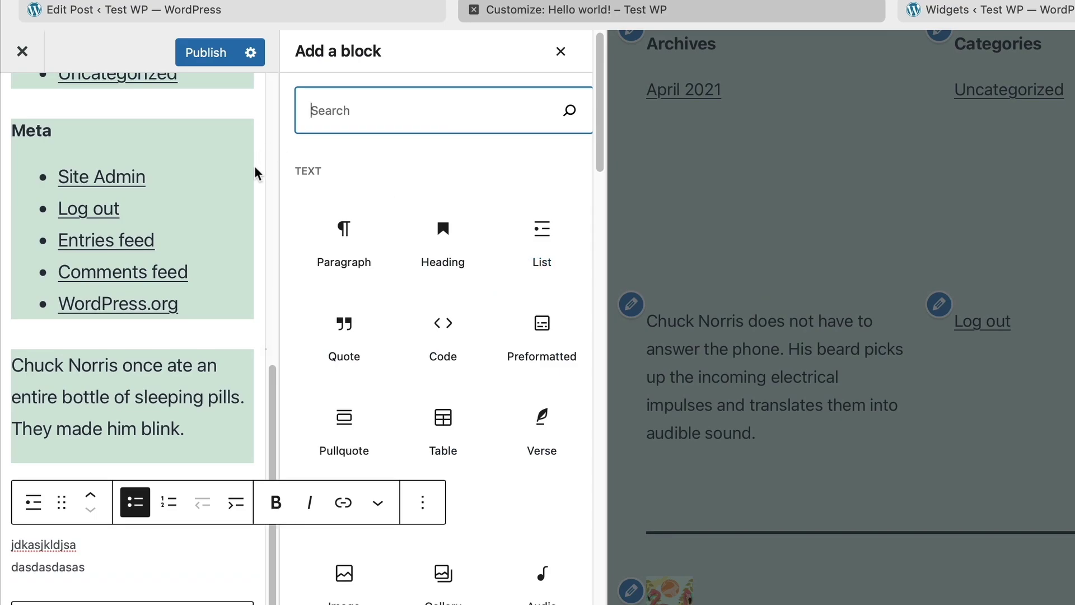
scroll(471, 312, down, 5)
scroll(469, 306, down, 10)
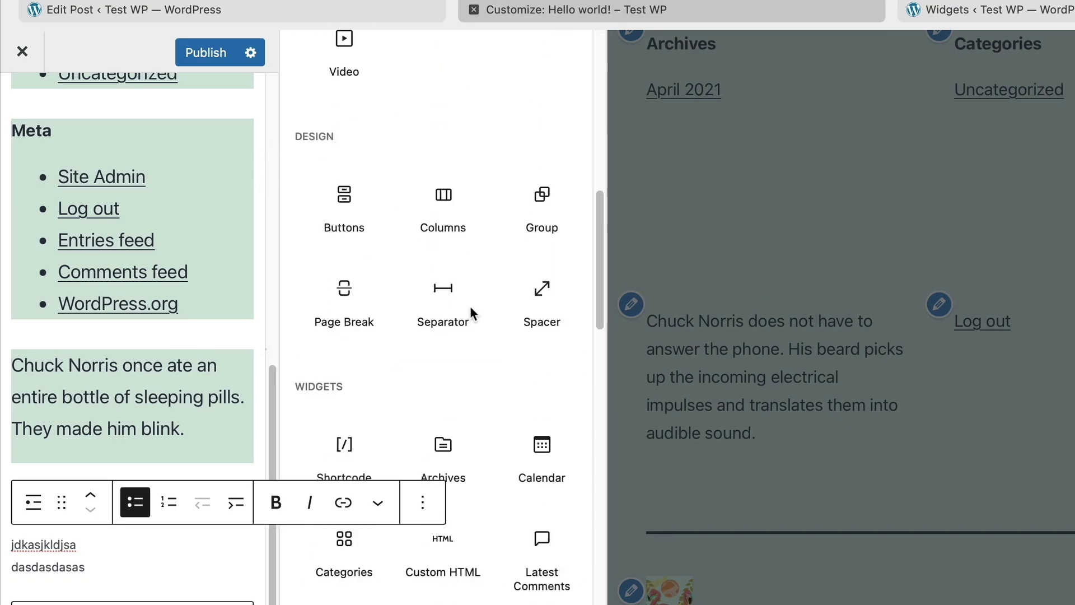
click(446, 355)
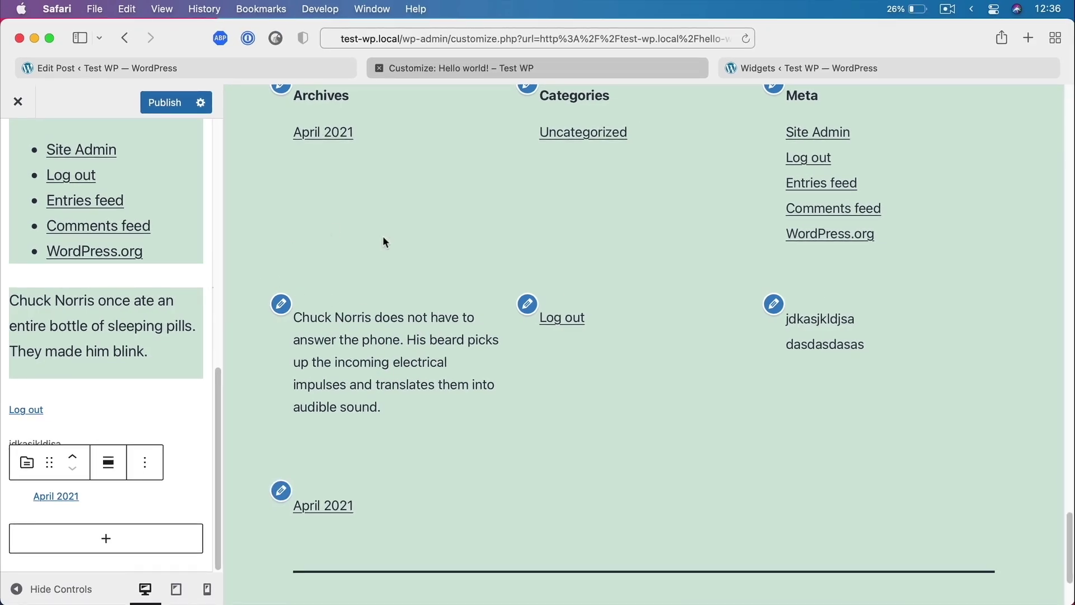
Publish the footer changes and check the updated footer on the live site's home page
click(171, 103)
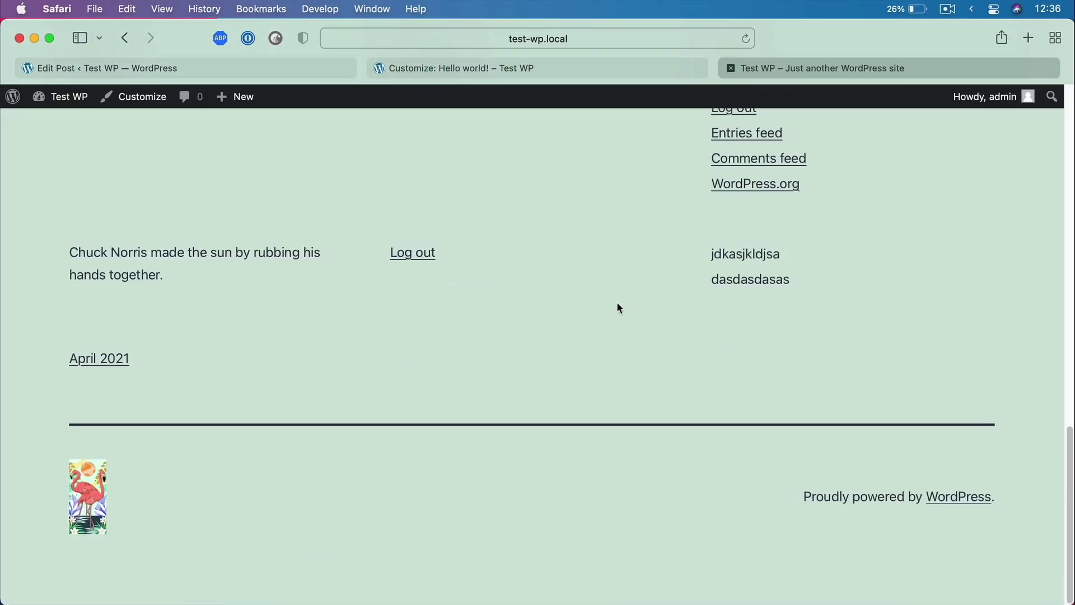
scroll(616, 302, up, 4)
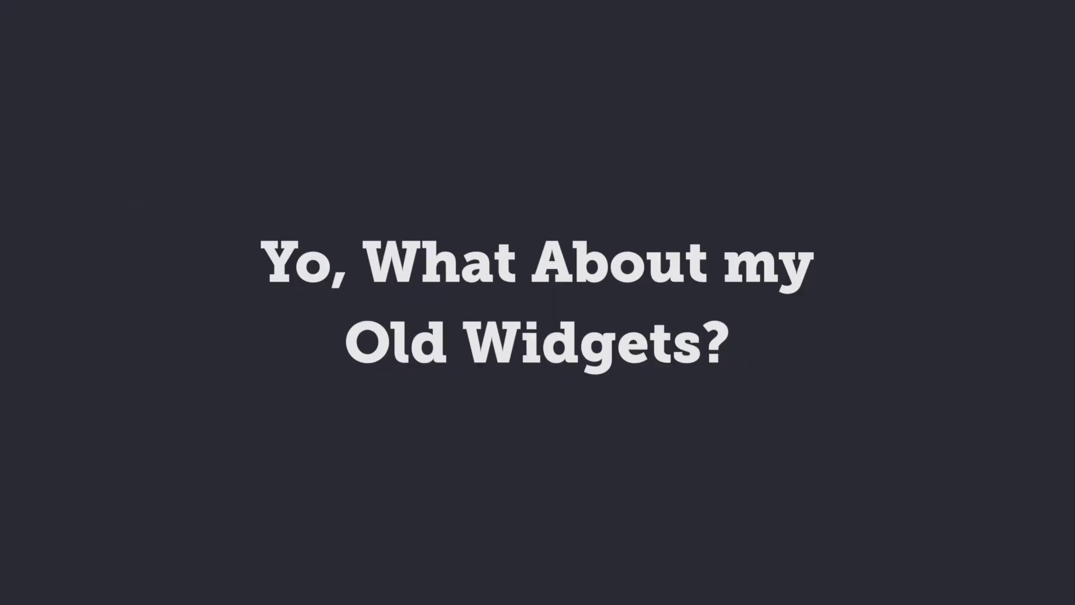